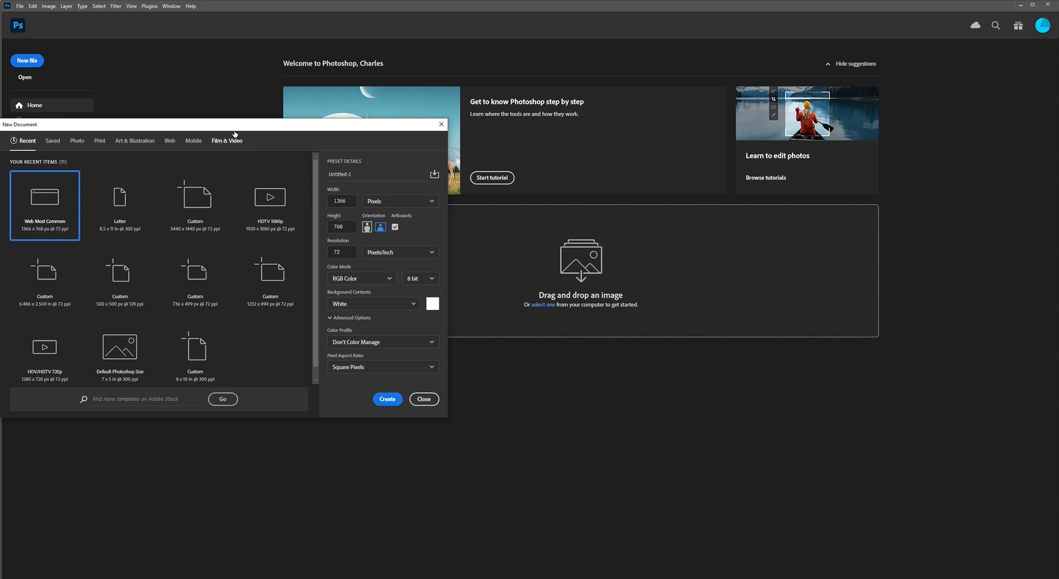
Create a new web document from the Web Most Common preset, 1366 x 768 px at 72 ppi.
{"action": "left_click_drag", "start_coordinate": [238, 126], "coordinate": [457, 83]}
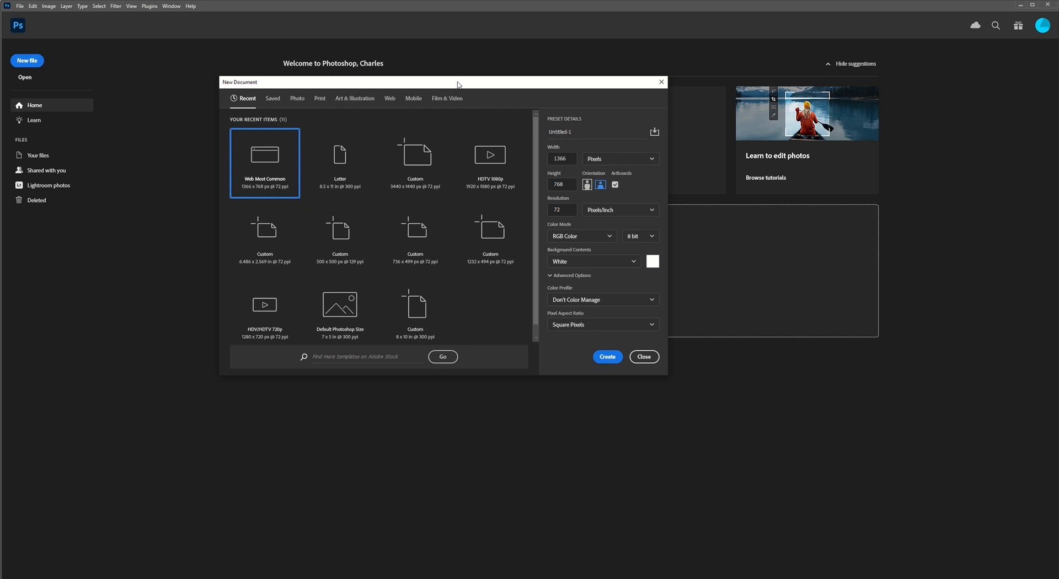
{"action": "left_click", "coordinate": [390, 101]}
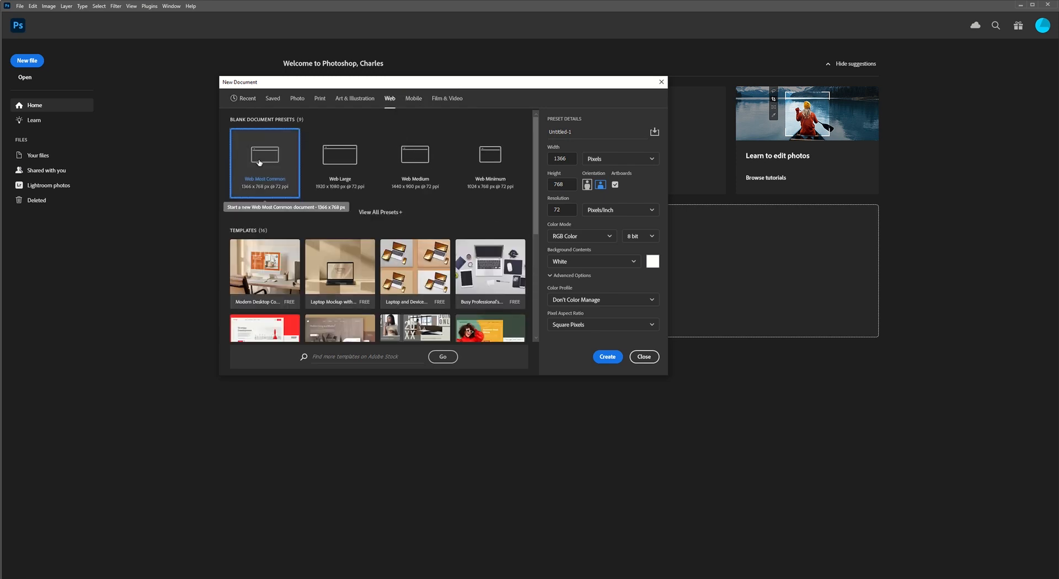
{"action": "left_click", "coordinate": [608, 357]}
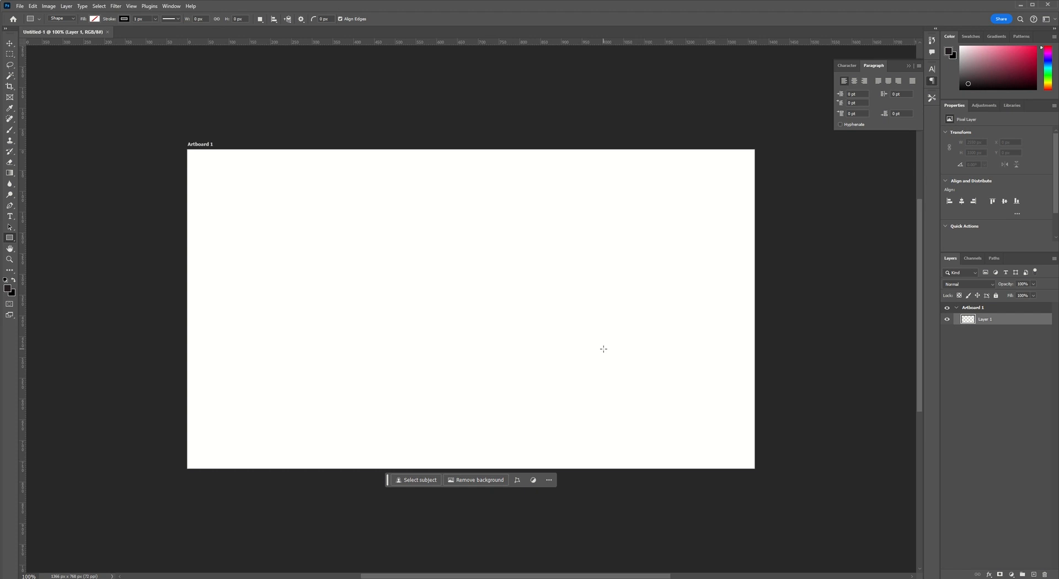
Open the settings for a new guide layout on the artboard.
{"action": "left_click", "coordinate": [133, 6]}
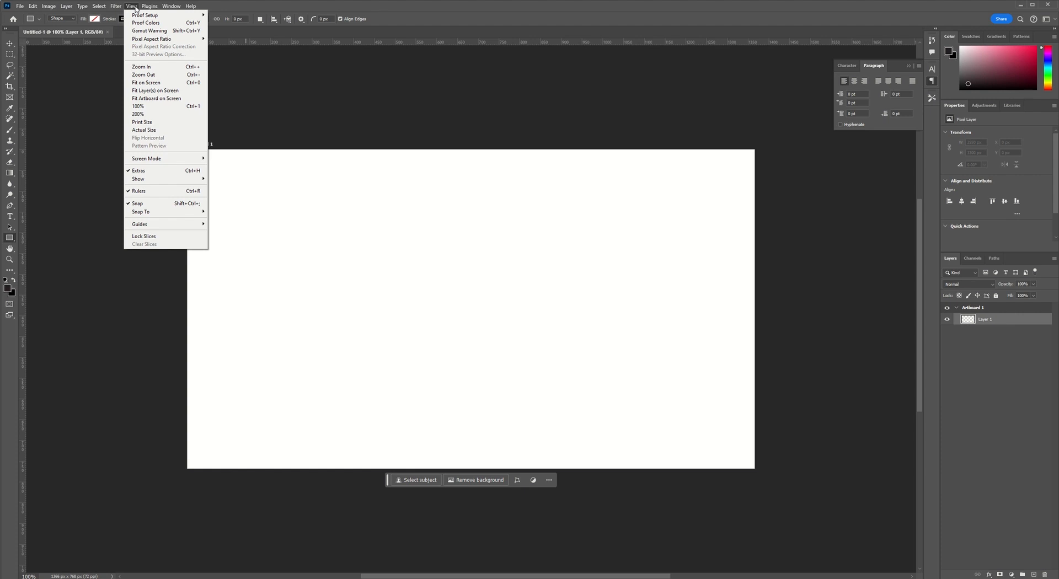
{"action": "left_click", "coordinate": [134, 7]}
{"action": "left_click", "coordinate": [134, 7]}
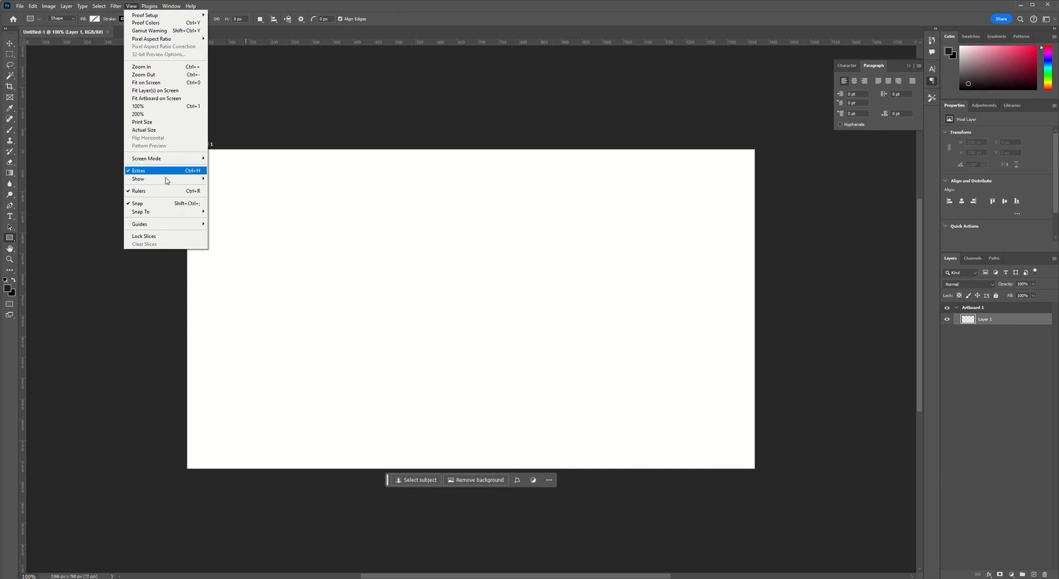
{"action": "mouse_move", "coordinate": [188, 224]}
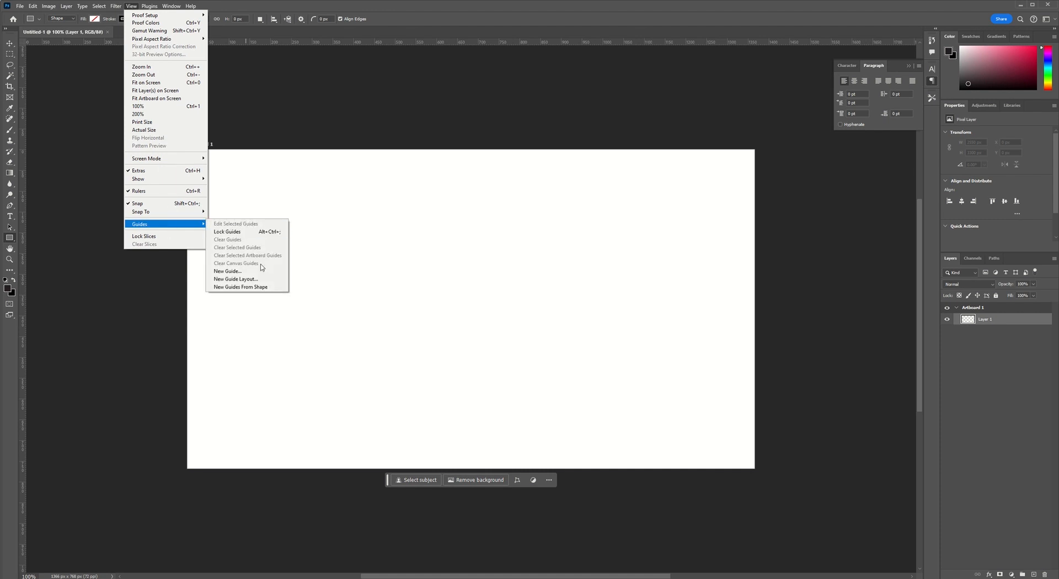
{"action": "left_click", "coordinate": [237, 279]}
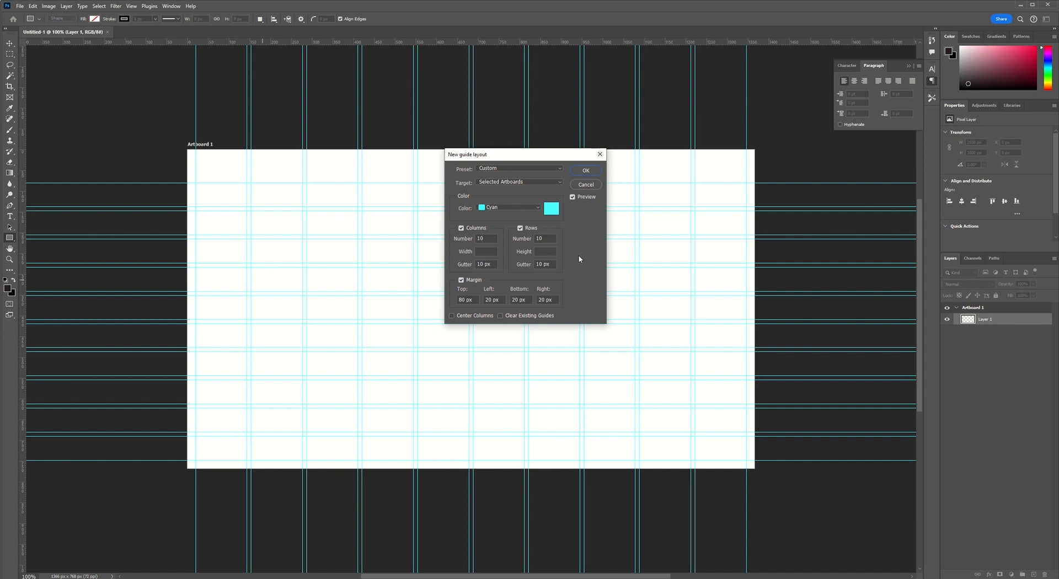
Try a guide layout with rows disabled, 8 columns and a 20 px top margin.
{"action": "left_click", "coordinate": [519, 228]}
{"action": "left_click", "coordinate": [474, 242]}
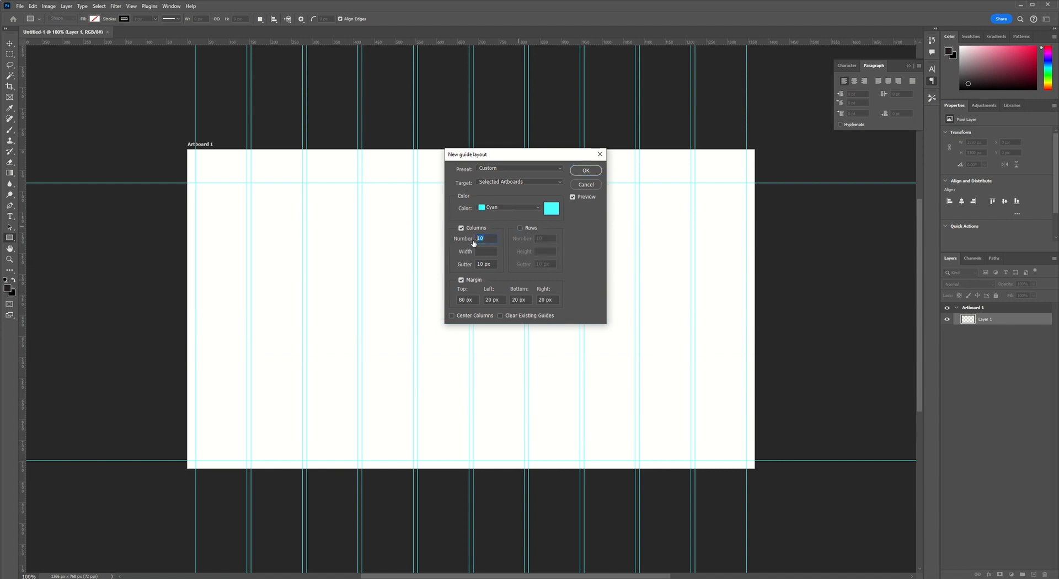
{"action": "type", "text": "8"}
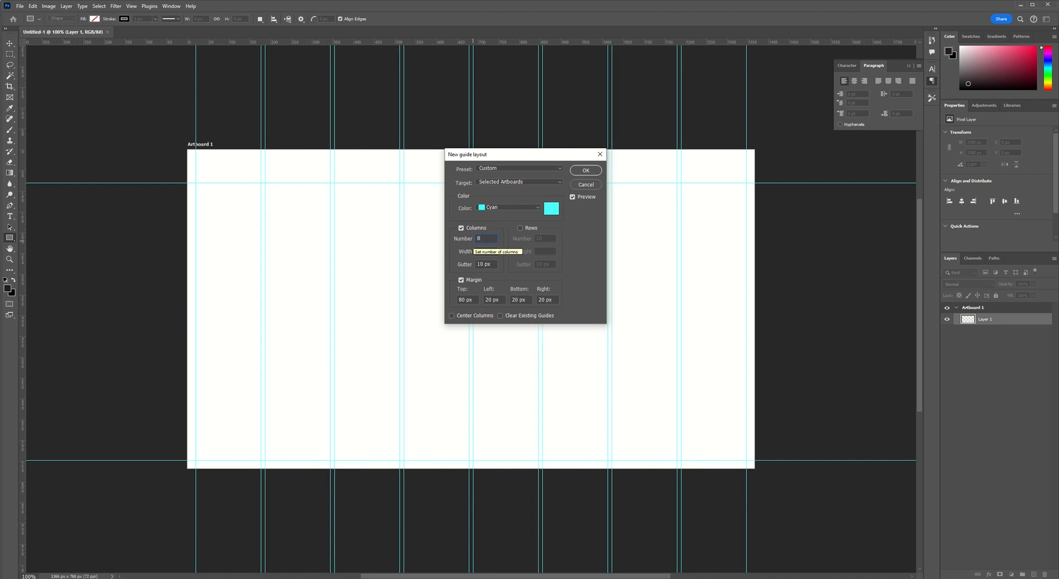
{"action": "left_click", "coordinate": [467, 300]}
{"action": "type", "text": "20"}
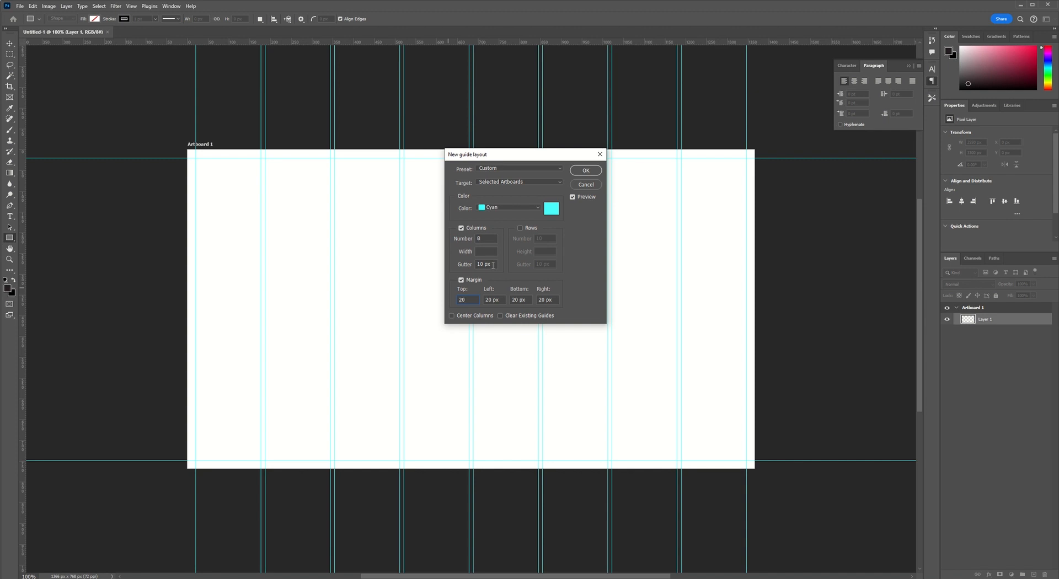
Set the guide layout back to 10 columns with rows enabled and try a 40 px top margin.
{"action": "left_click", "coordinate": [478, 238]}
{"action": "type", "text": "10"}
{"action": "left_click", "coordinate": [527, 231]}
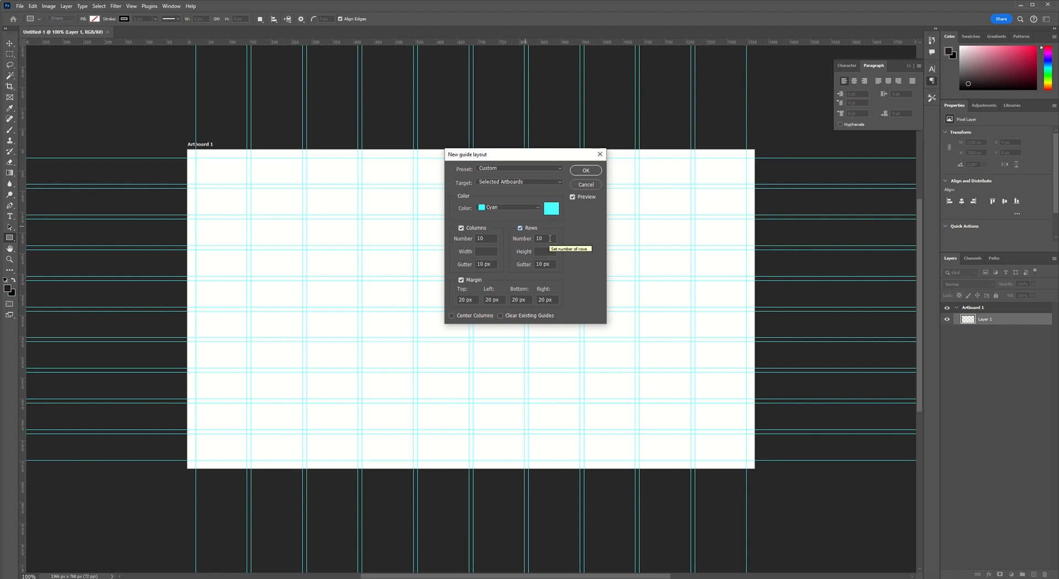
{"action": "left_click", "coordinate": [462, 299]}
{"action": "type", "text": "40"}
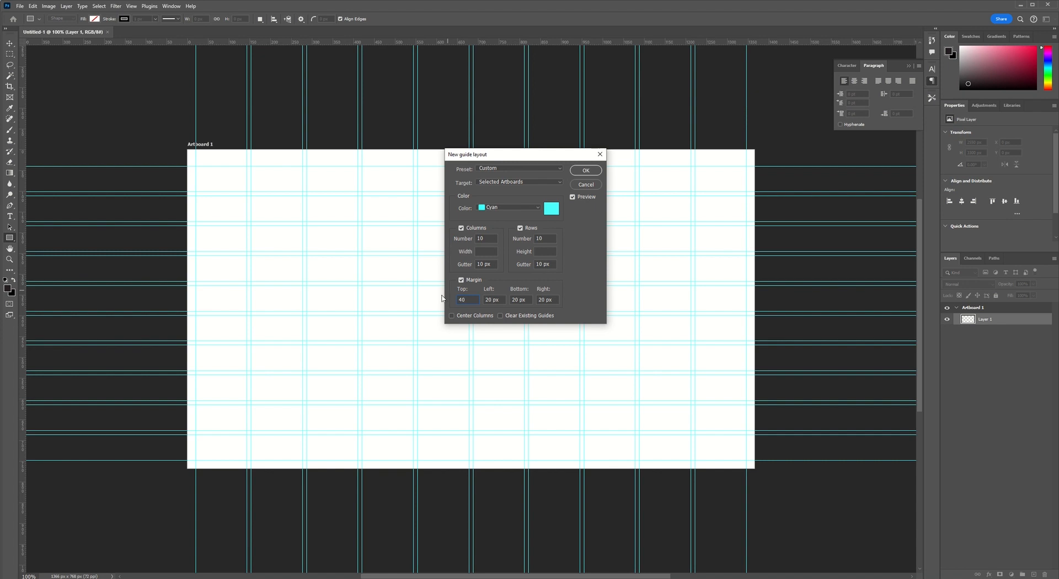
Set the guide layout's top margin to 10 px and apply the layout to the artboard.
{"action": "left_click_drag", "start_coordinate": [468, 300], "coordinate": [447, 297]}
{"action": "type", "text": "10"}
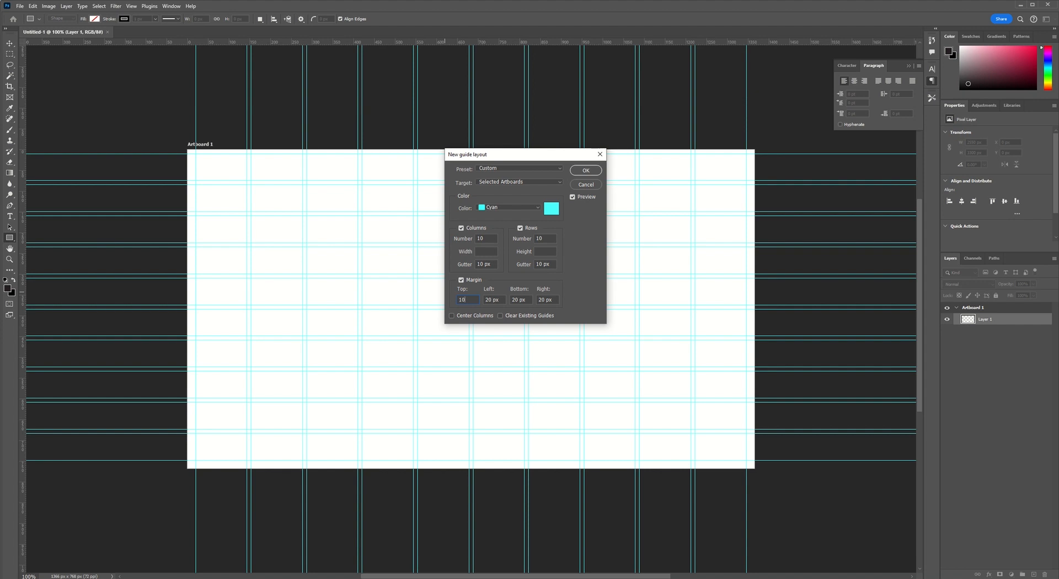
{"action": "left_click", "coordinate": [586, 170]}
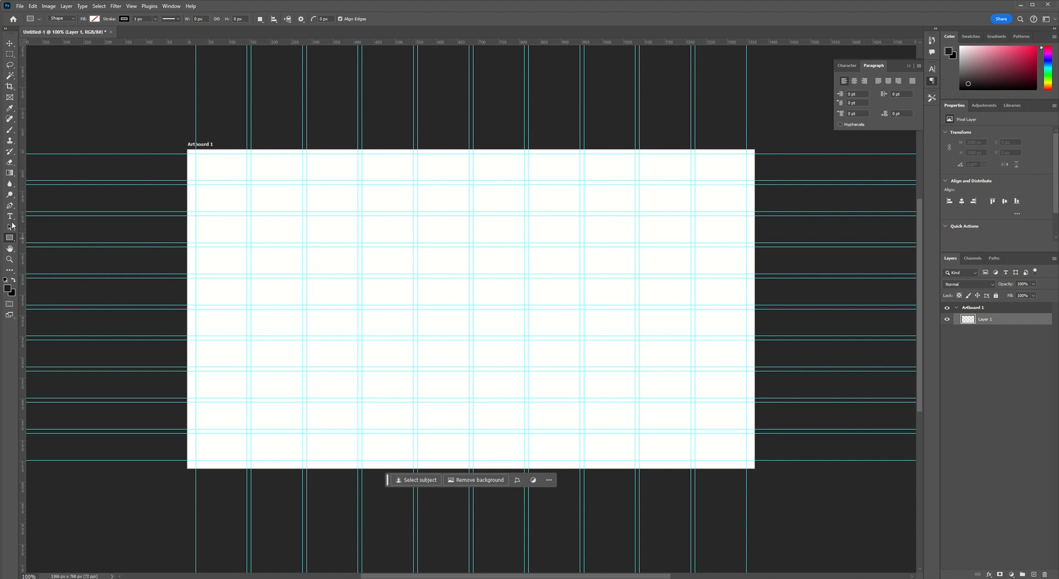
Draw a rectangular logo frame about 257 x 140 px from the artboard's upper-left margin corner, spanning two columns and two rows.
{"action": "left_click", "coordinate": [9, 96]}
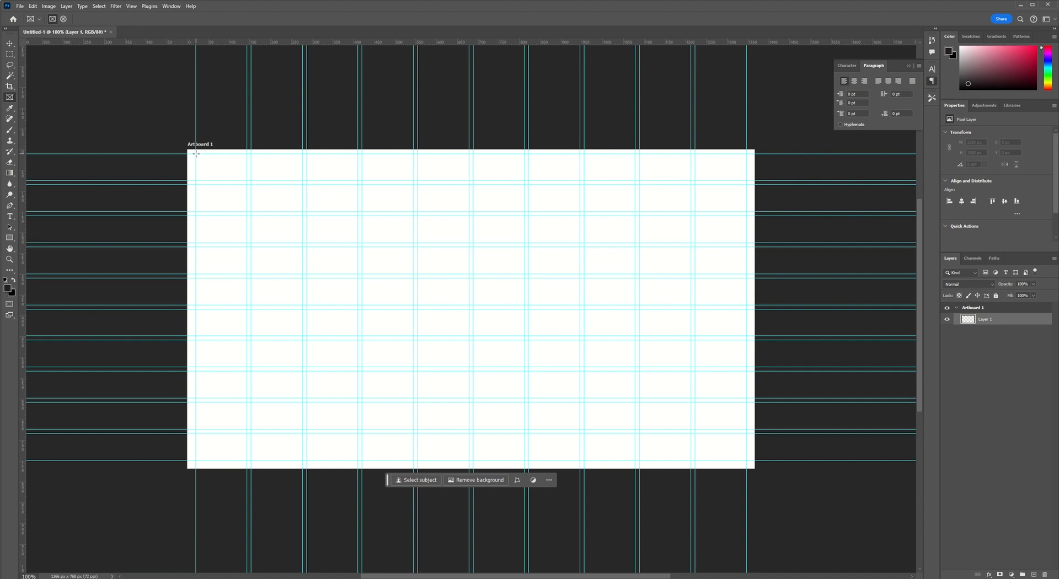
{"action": "left_click_drag", "start_coordinate": [195, 153], "coordinate": [303, 214]}
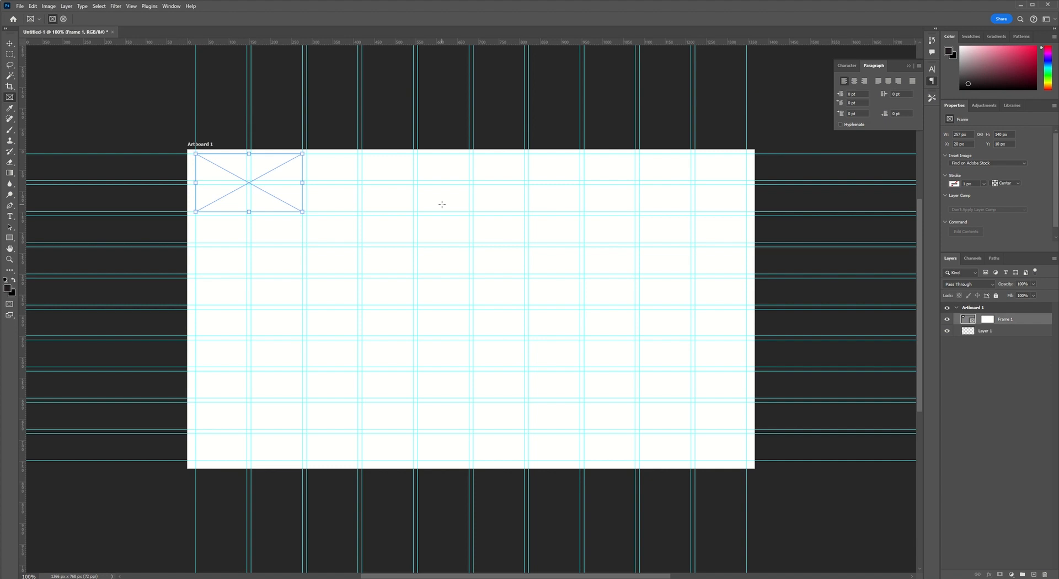
Place Document.png from the UI Assets folder into the frame.
{"action": "key", "text": "alt+Tab"}
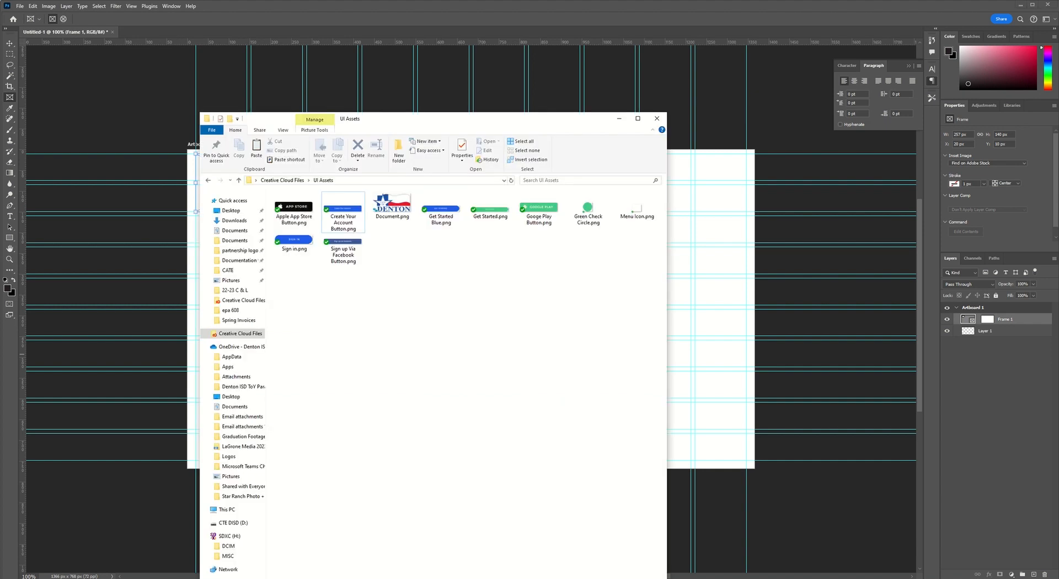
{"action": "left_click_drag", "start_coordinate": [395, 121], "coordinate": [689, 155]}
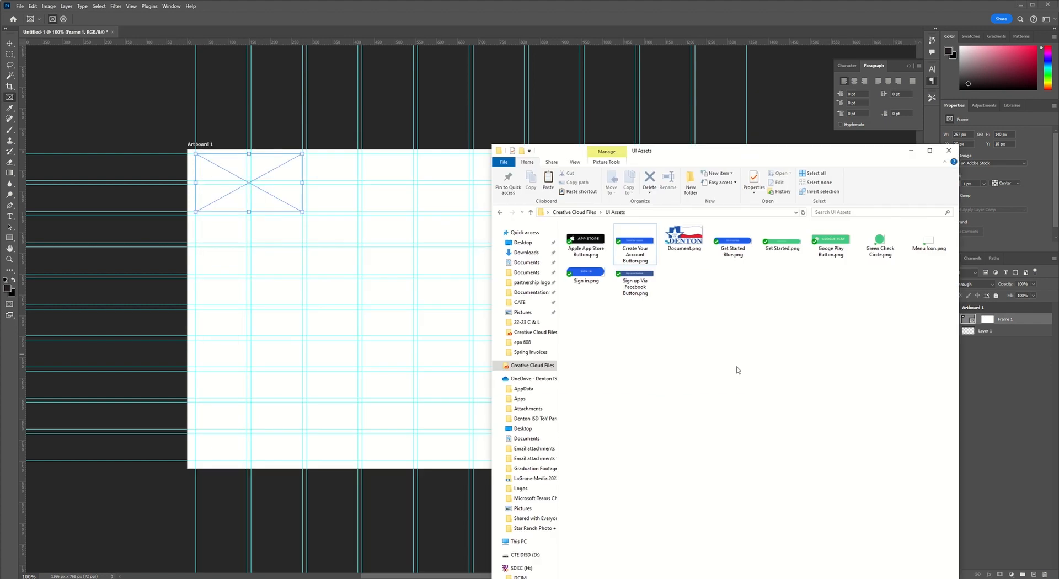
{"action": "left_click", "coordinate": [341, 124]}
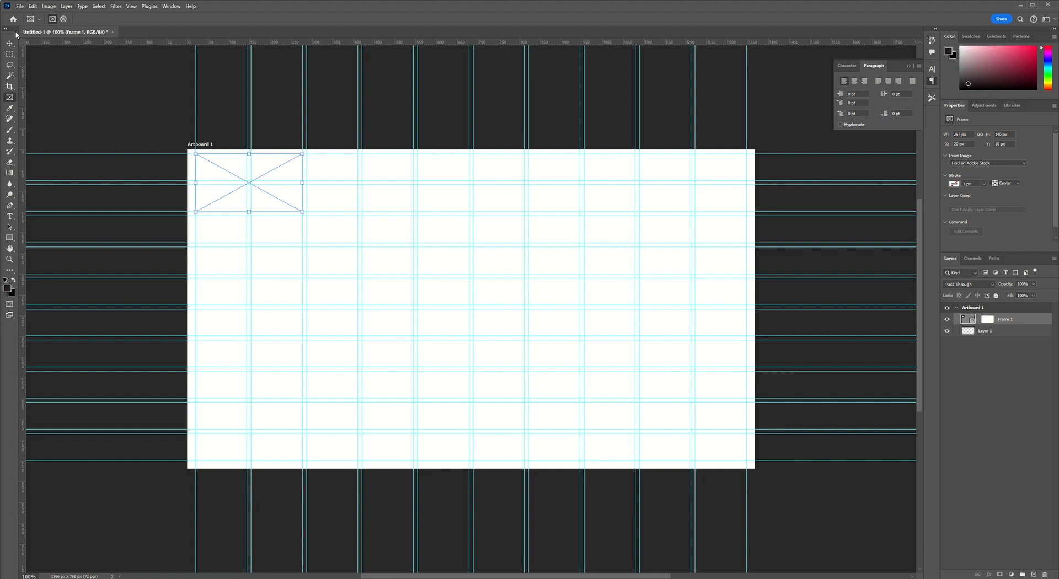
{"action": "left_click", "coordinate": [9, 43]}
{"action": "key", "text": "alt+Tab"}
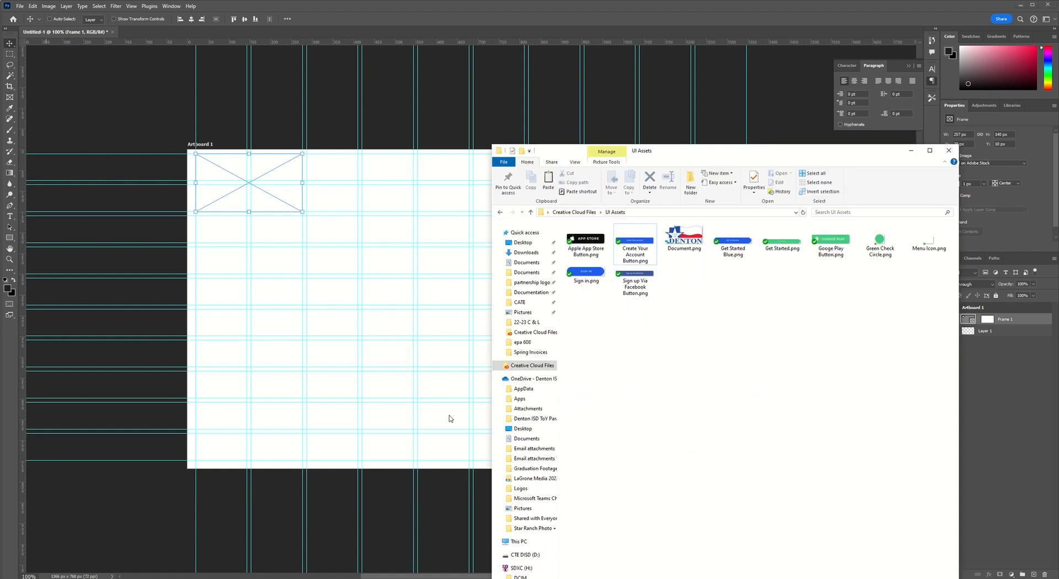
{"action": "left_click_drag", "start_coordinate": [692, 237], "coordinate": [254, 190]}
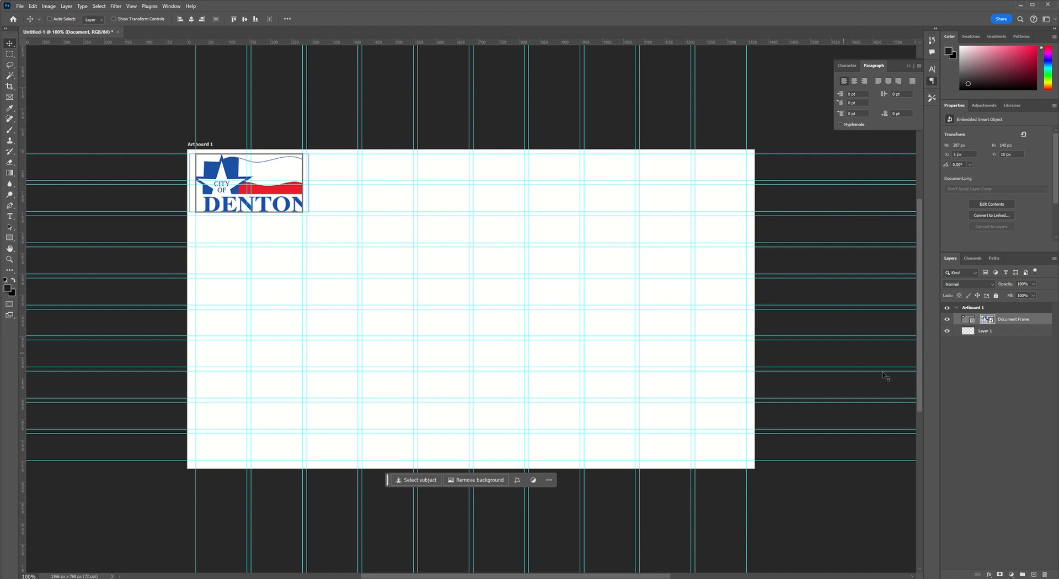
Open the placed logo's contents, close them again and undo placing the logo in the frame.
{"action": "double_click", "coordinate": [988, 319]}
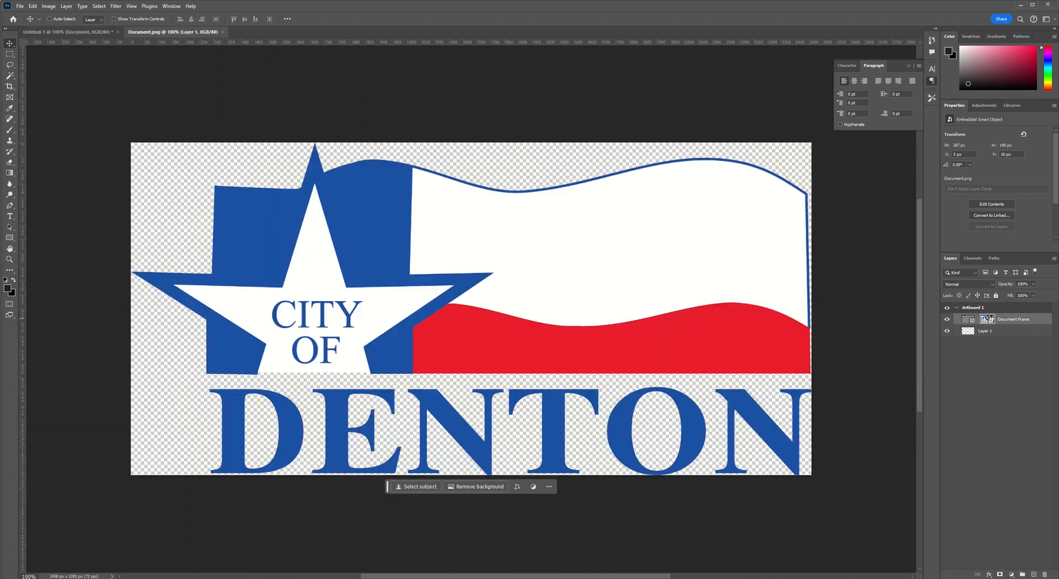
{"action": "key", "text": "ctrl+w"}
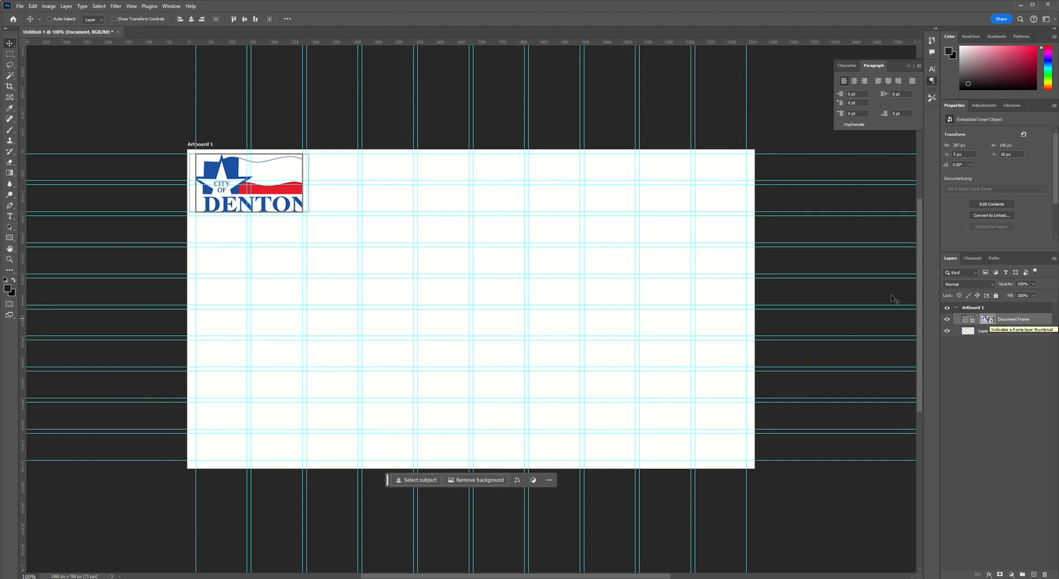
{"action": "key", "text": "ctrl+z"}
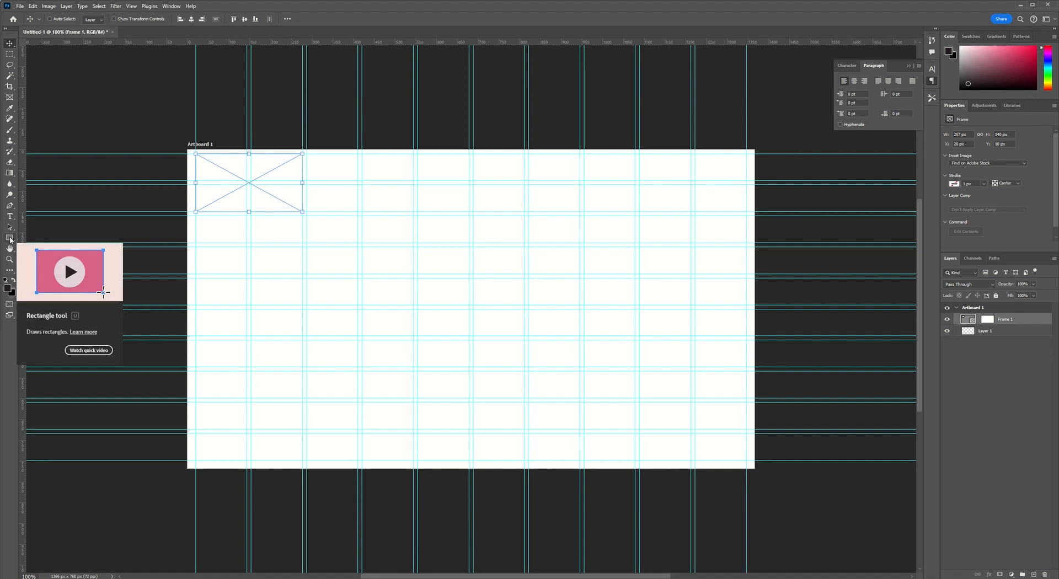
Add the text "Home" near the artboard's upper edge, to the right of the frame.
{"action": "left_click", "coordinate": [10, 216]}
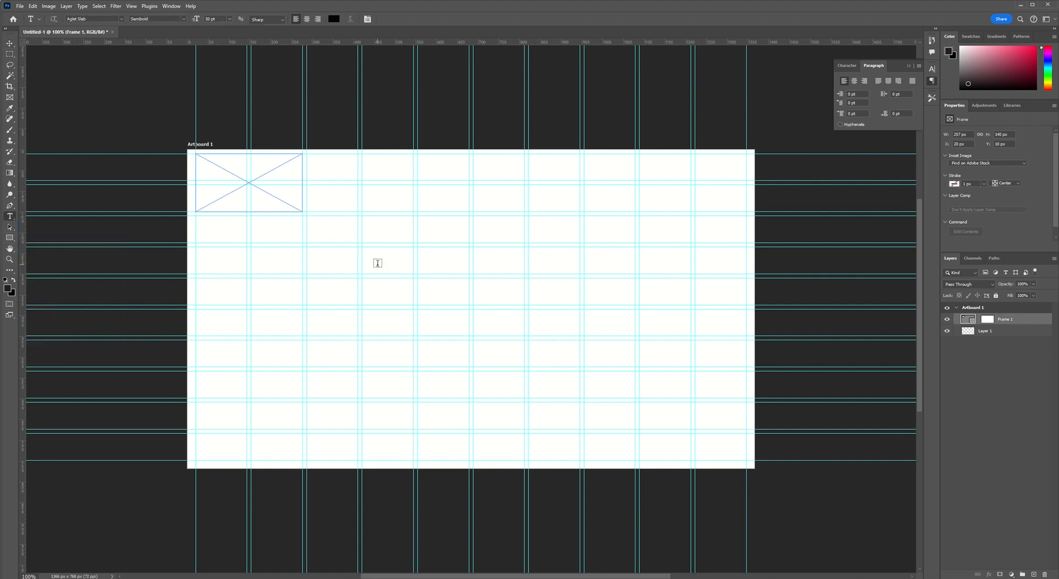
{"action": "left_click", "coordinate": [376, 168]}
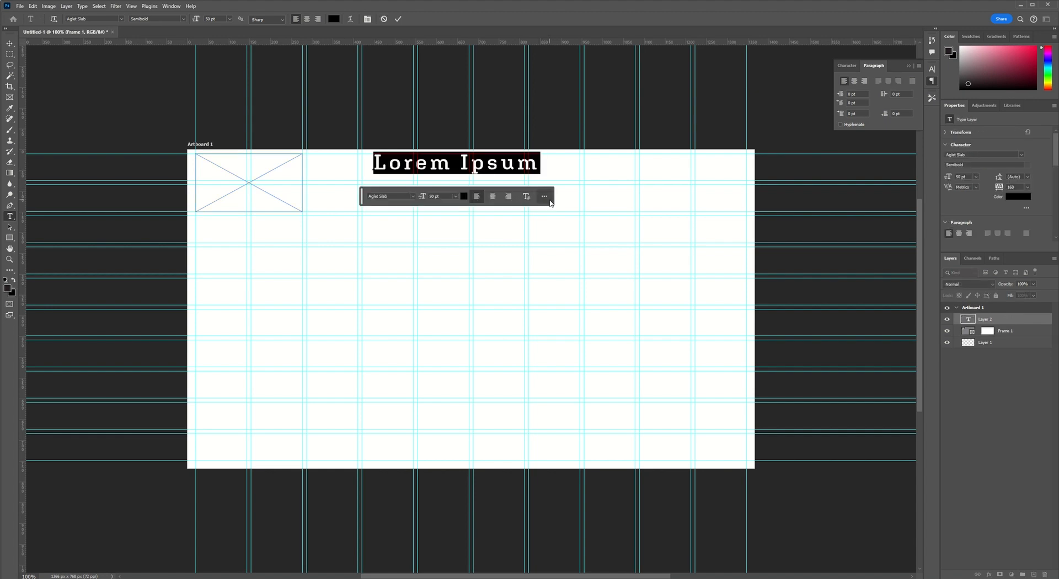
{"action": "type", "text": "Home"}
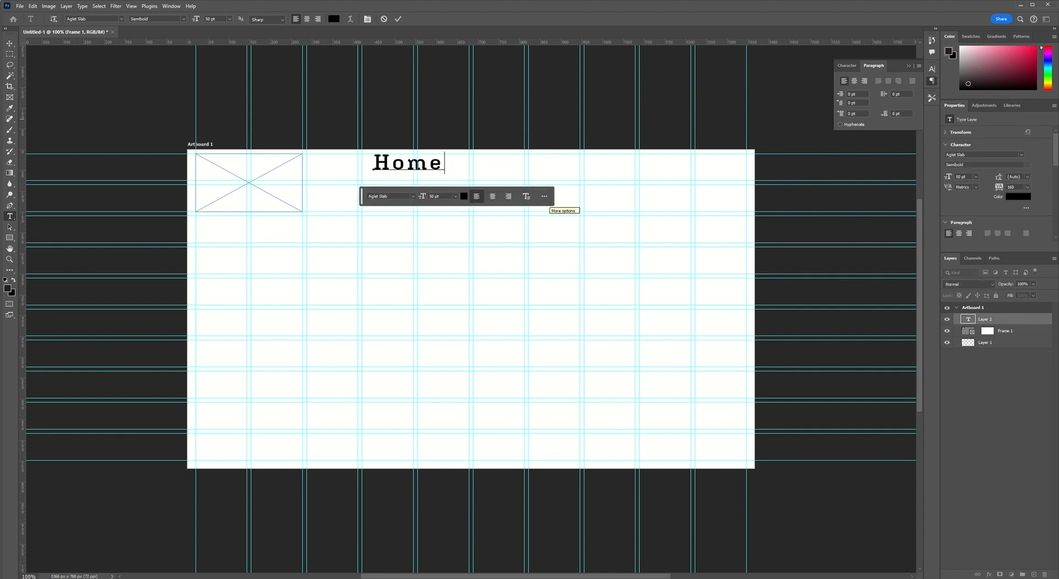
Tighten the "Home" text's tracking to 40 and set its font to Source Sans 3 Regular.
{"action": "key", "text": "ctrl+a"}
{"action": "key", "text": "alt+Left"}
{"action": "key", "text": "alt+Left"}
{"action": "key", "text": "alt+Left"}
{"action": "key", "text": "alt+Left"}
{"action": "key", "text": "alt+Left"}
{"action": "key", "text": "alt+Left"}
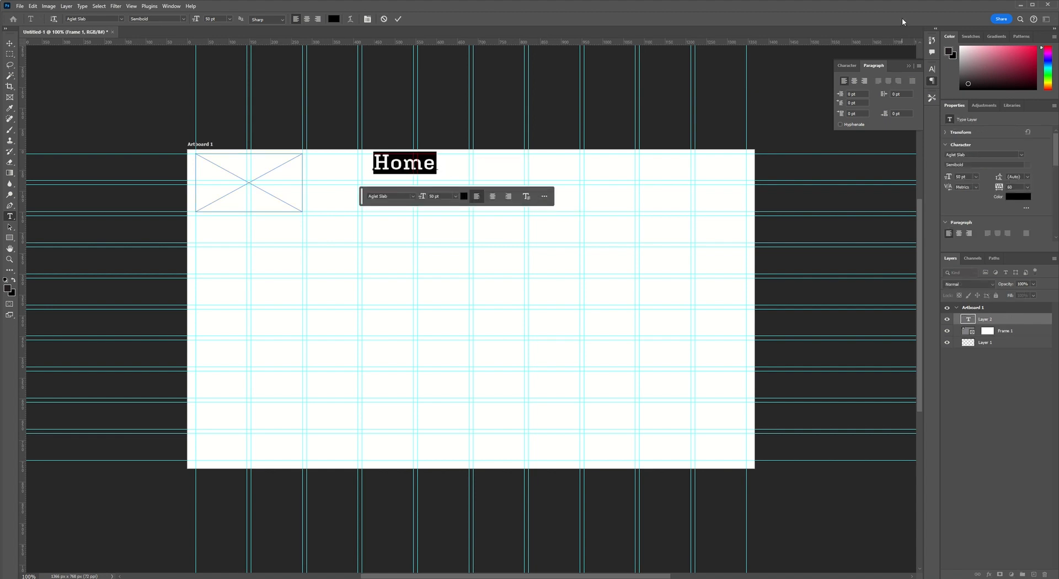
{"action": "left_click", "coordinate": [121, 19]}
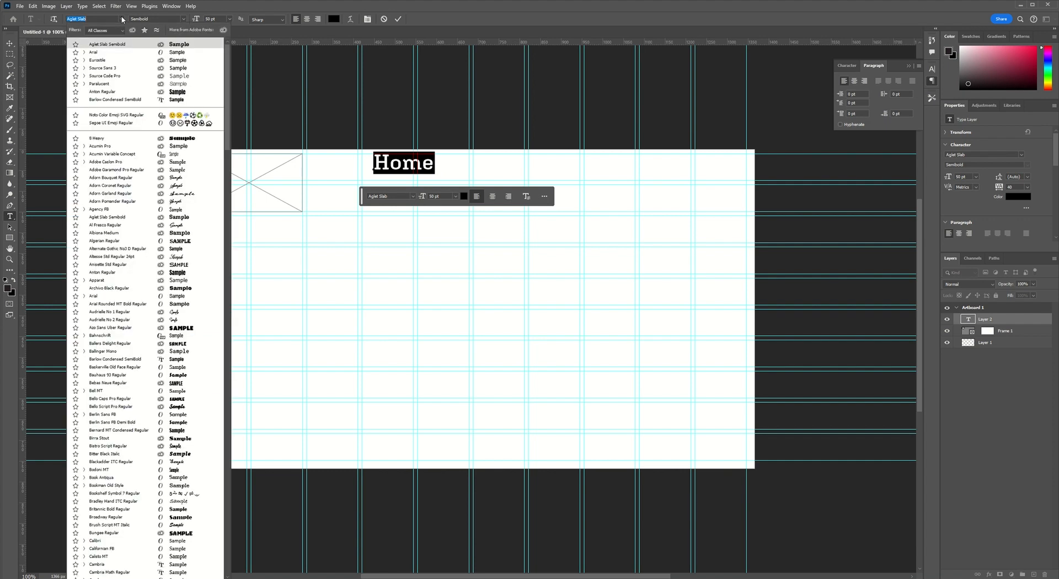
{"action": "left_click", "coordinate": [129, 68]}
{"action": "left_click", "coordinate": [397, 20]}
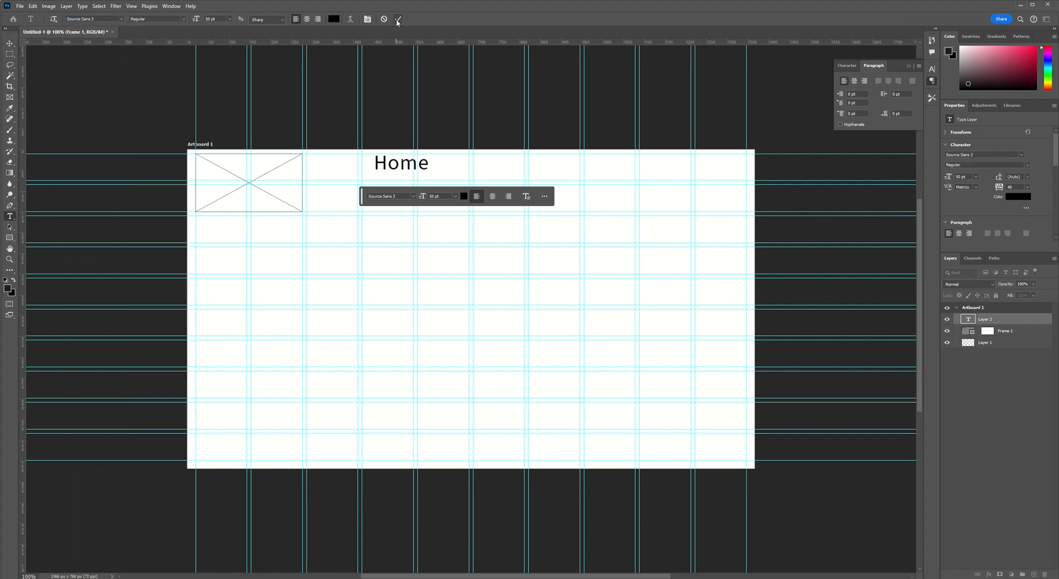
Move the "Home" text slightly down to the fourth column's left guide and set its size to 36 pt.
{"action": "key", "text": "v"}
{"action": "left_click_drag", "start_coordinate": [404, 168], "coordinate": [394, 176]}
{"action": "double_click", "coordinate": [398, 179]}
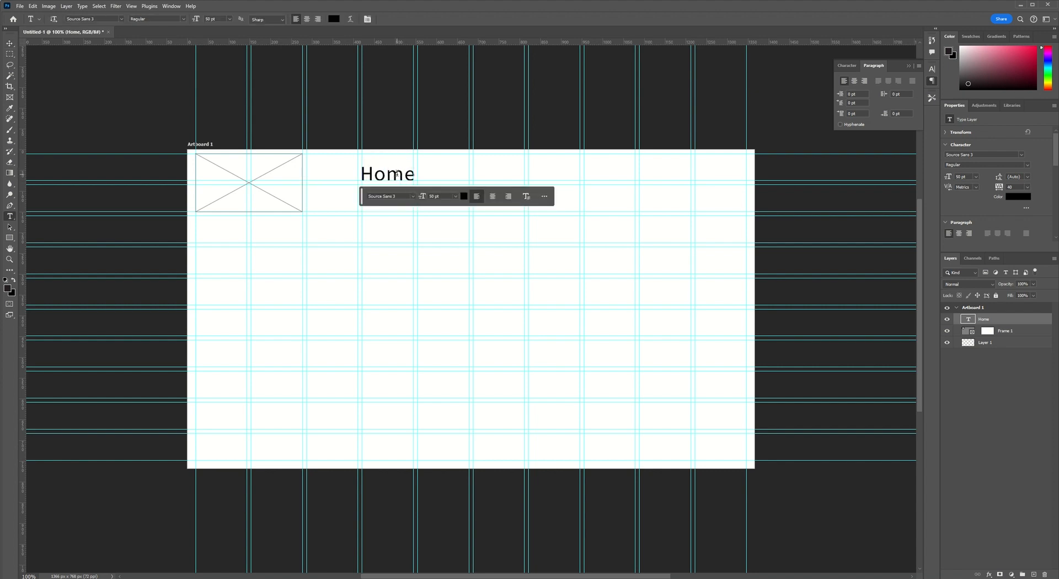
{"action": "key", "text": "ctrl+a"}
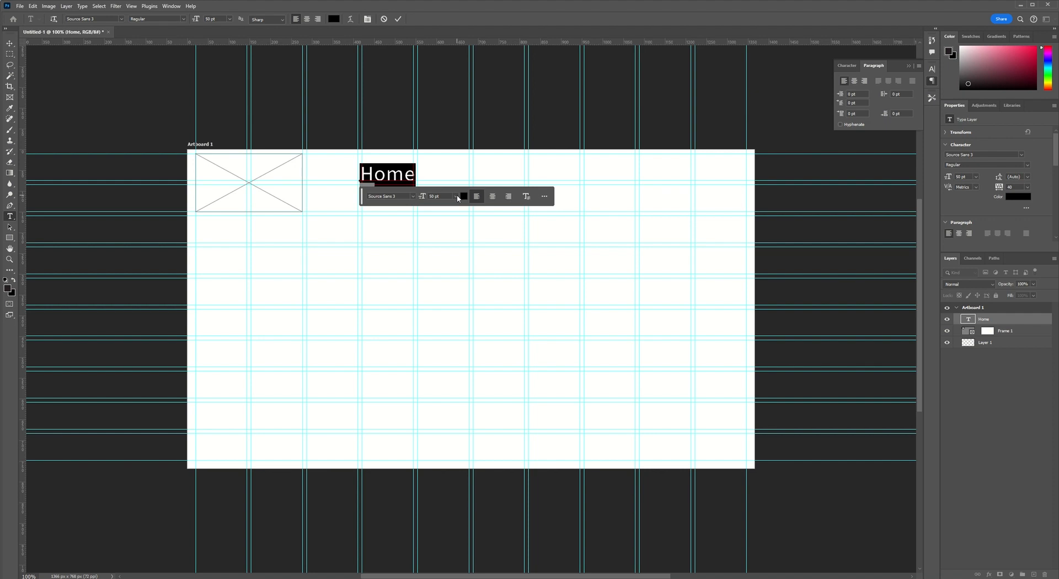
{"action": "left_click", "coordinate": [458, 197]}
{"action": "left_click", "coordinate": [447, 298]}
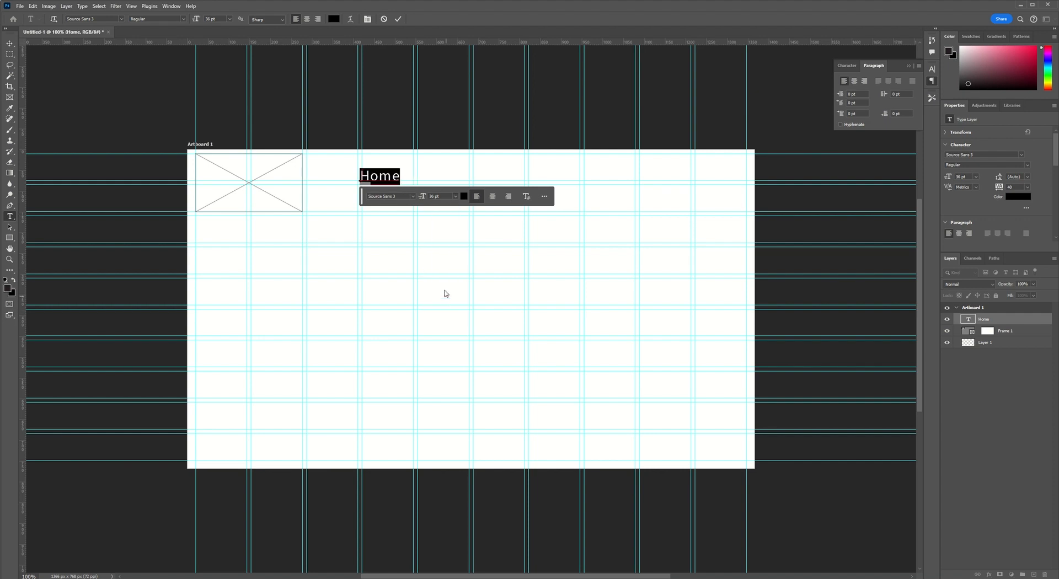
{"action": "left_click", "coordinate": [398, 19]}
Center the "Home" label in its column and duplicate it three times along the same line, spacing the copies one column apart.
{"action": "key", "text": "v"}
{"action": "left_click_drag", "start_coordinate": [378, 175], "coordinate": [497, 183]}
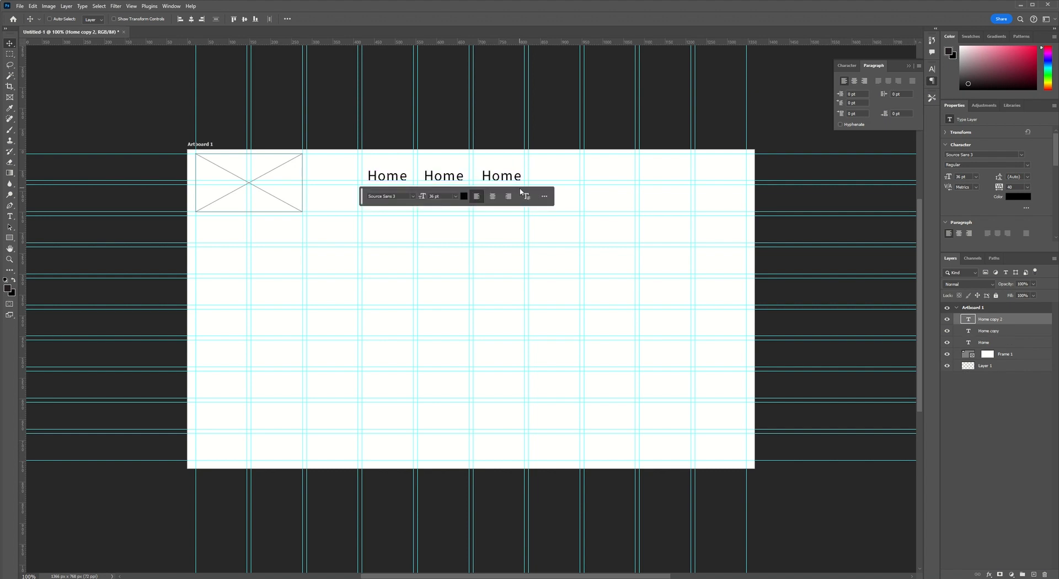
{"action": "key", "text": "Left"}
{"action": "key", "text": "Left"}
{"action": "key", "text": "Left"}
{"action": "key", "text": "Left"}
{"action": "key", "text": "Left"}
{"action": "left_click_drag", "start_coordinate": [506, 177], "coordinate": [561, 178]}
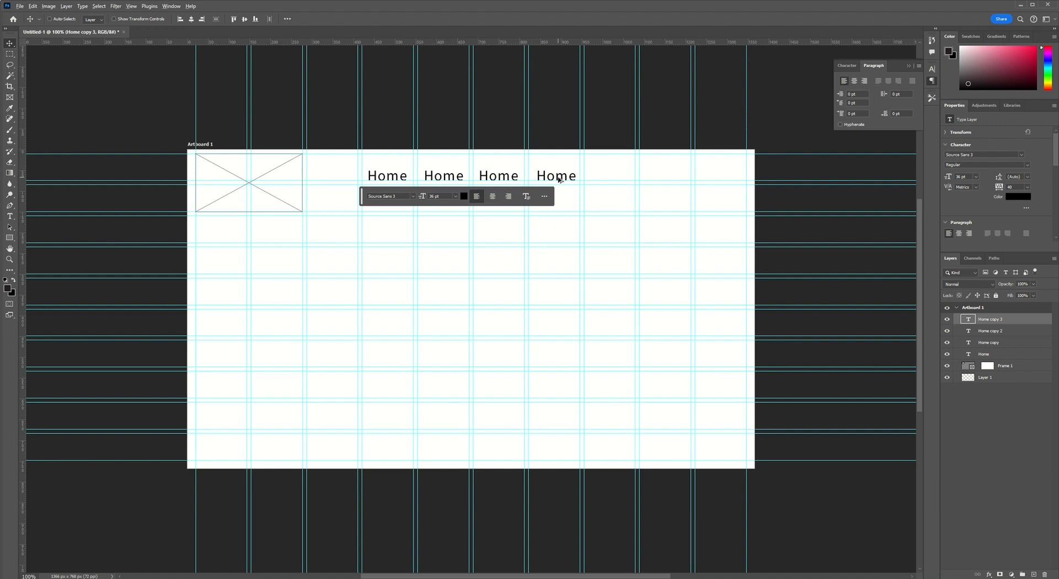
Duplicate the last "Home" label one column further along the row, try moving it lower and undo those moves.
{"action": "left_click_drag", "start_coordinate": [559, 178], "coordinate": [615, 186]}
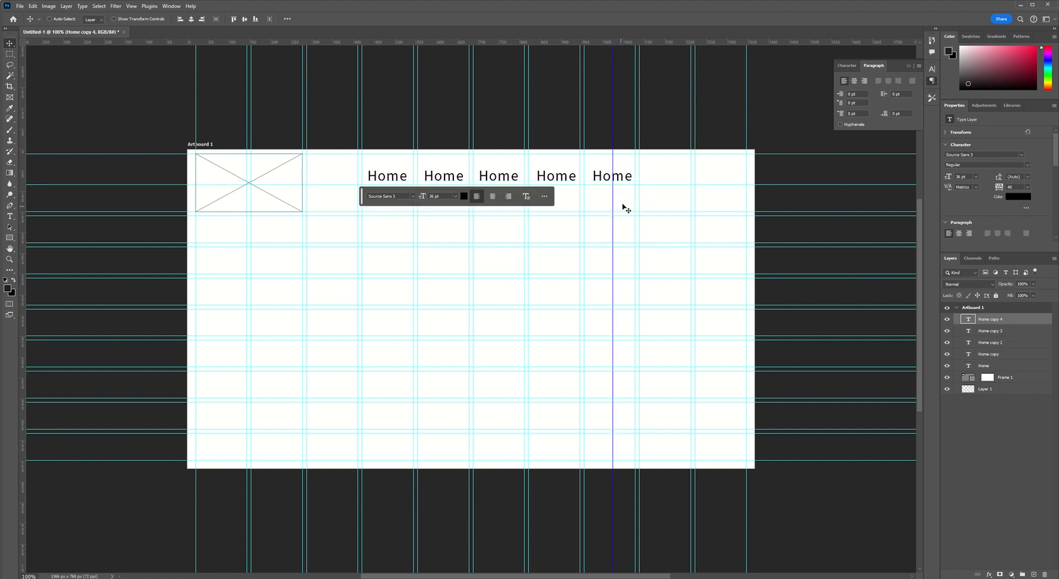
{"action": "left_click_drag", "start_coordinate": [611, 175], "coordinate": [625, 233]}
{"action": "left_click_drag", "start_coordinate": [628, 235], "coordinate": [619, 294]}
{"action": "key", "text": "ctrl+z"}
{"action": "key", "text": "ctrl+z"}
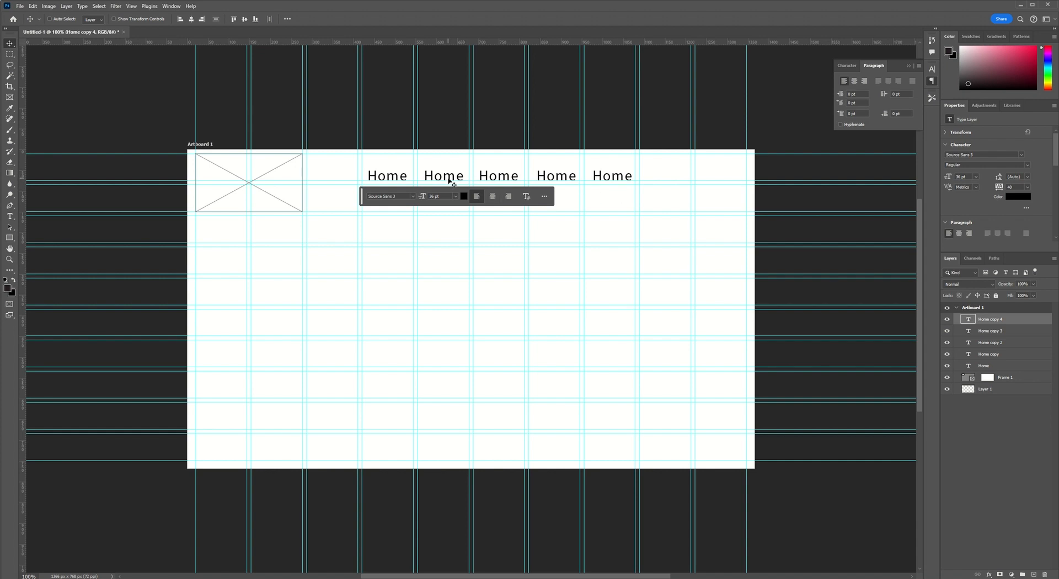
Change the second "Home" label to "Events" and nudge it slightly left to center it in its column.
{"action": "double_click", "coordinate": [450, 181]}
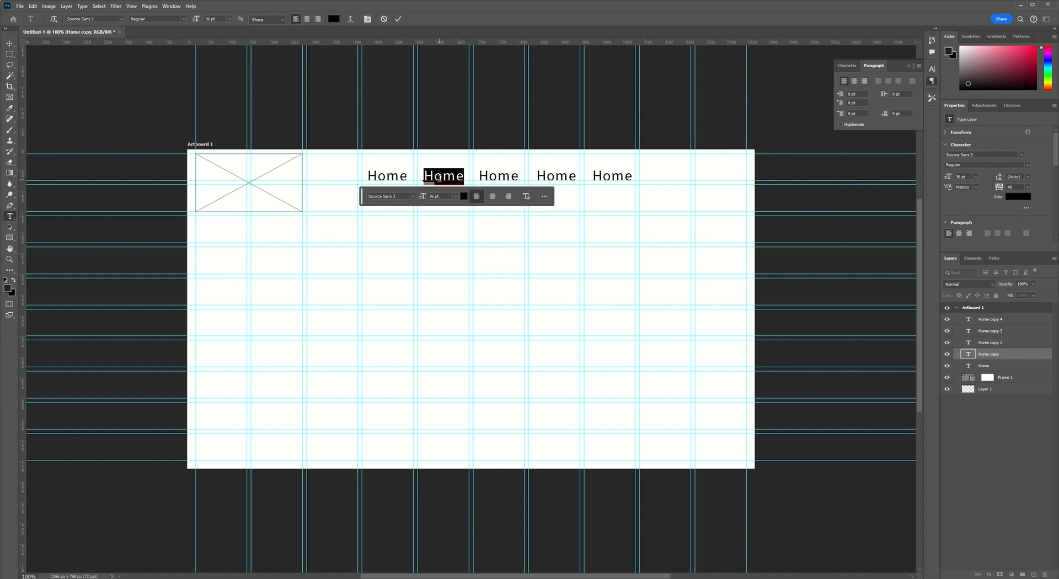
{"action": "type", "text": "Events"}
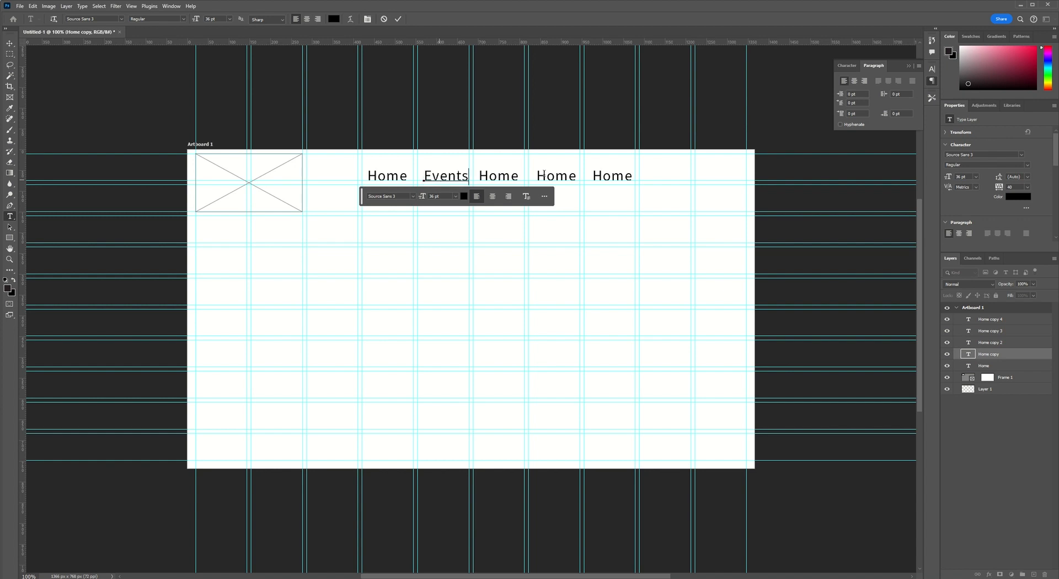
{"action": "left_click", "coordinate": [398, 19]}
{"action": "key", "text": "v"}
{"action": "key", "text": "Left"}
{"action": "key", "text": "Left"}
{"action": "key", "text": "Left"}
{"action": "key", "text": "Left"}
{"action": "key", "text": "Left"}
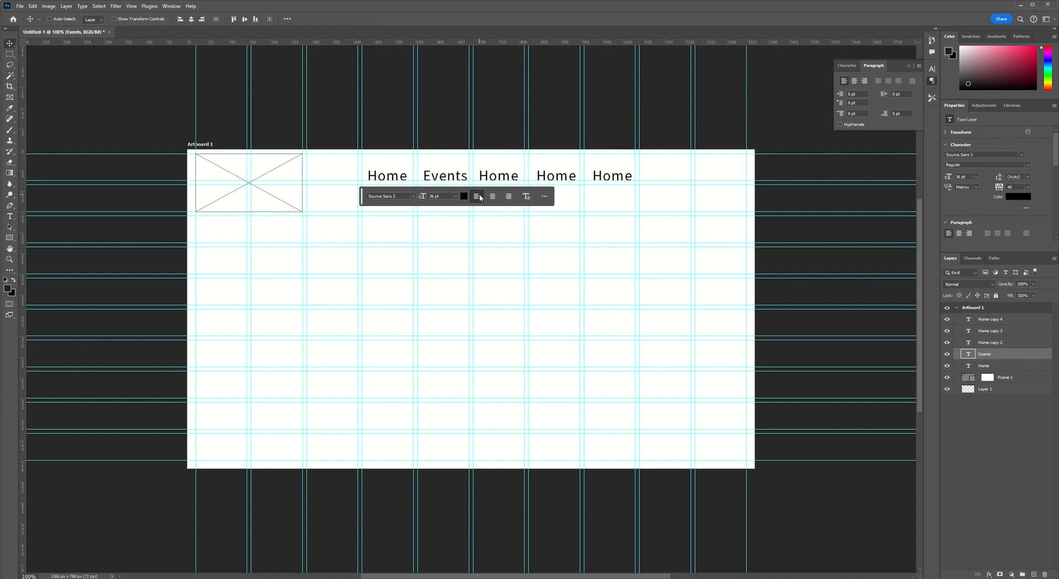
Change the third label in the row to "Bills" and nudge it right to center it in its column.
{"action": "key", "text": "t"}
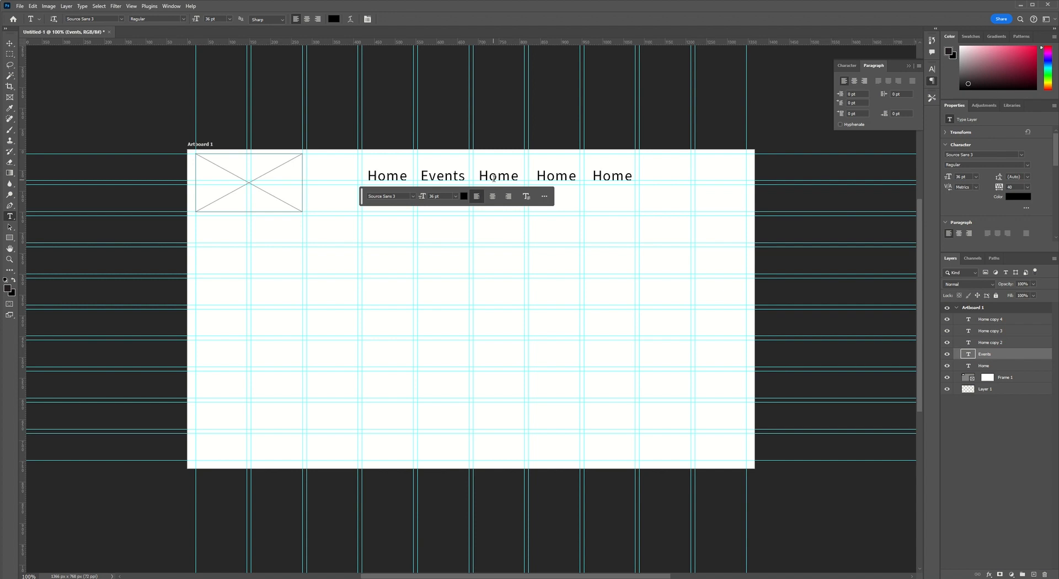
{"action": "left_click", "coordinate": [495, 180]}
{"action": "double_click", "coordinate": [494, 181]}
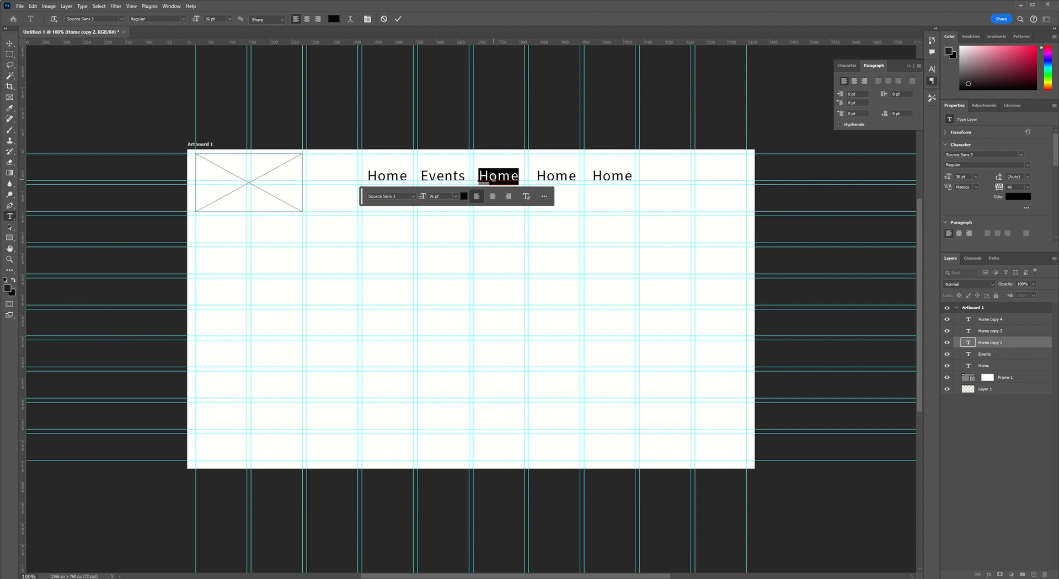
{"action": "type", "text": "Bil"}
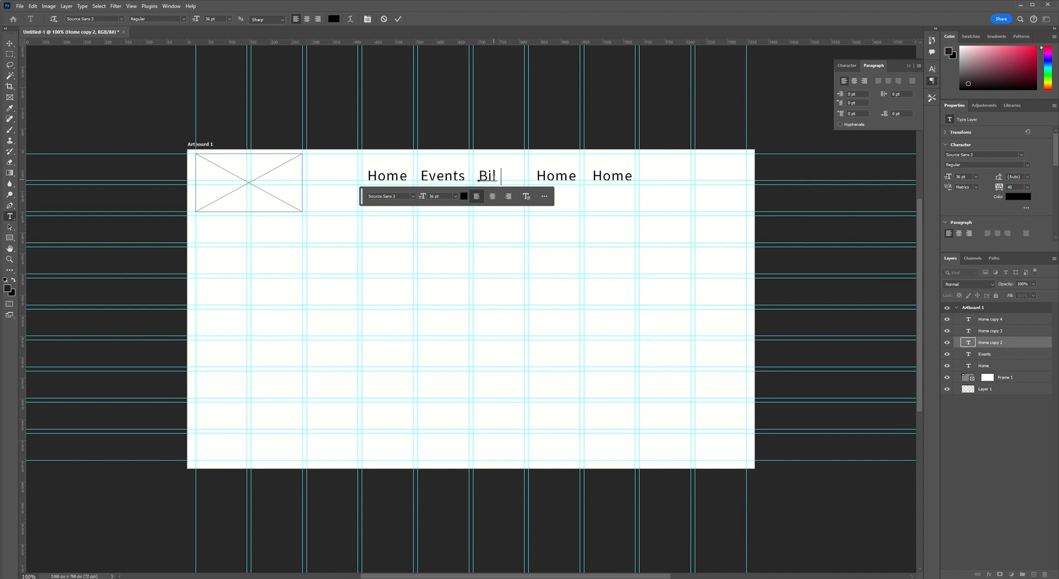
{"action": "type", "text": "ls"}
{"action": "left_click", "coordinate": [398, 18]}
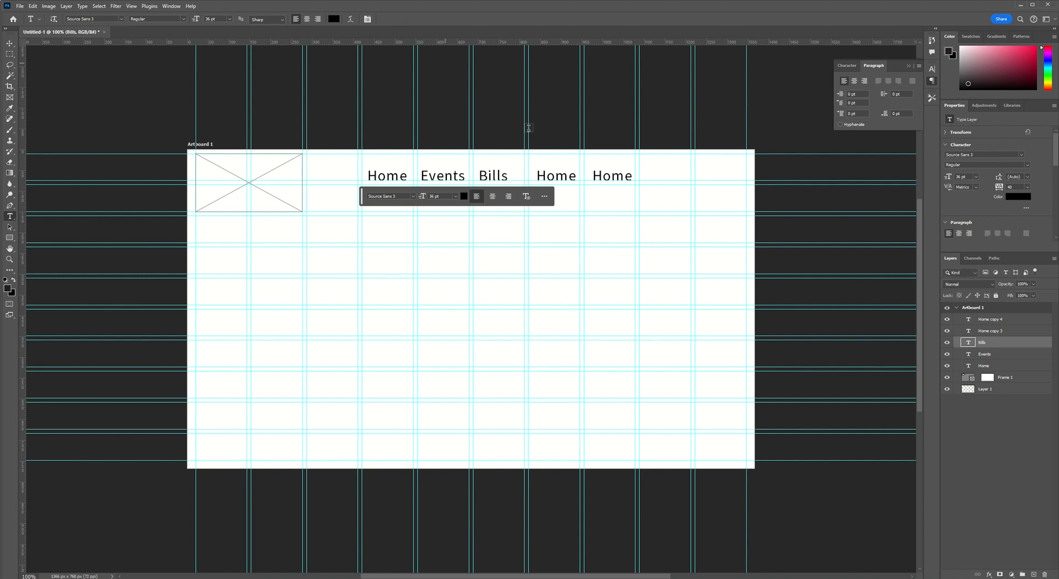
{"action": "key", "text": "v"}
{"action": "key", "text": "Right"}
{"action": "key", "text": "Right"}
{"action": "key", "text": "Right"}
{"action": "key", "text": "Right"}
{"action": "key", "text": "Right"}
{"action": "key", "text": "Right"}
{"action": "key", "text": "Right"}
{"action": "key", "text": "Right"}
{"action": "key", "text": "Right"}
{"action": "key", "text": "Right"}
{"action": "key", "text": "Right"}
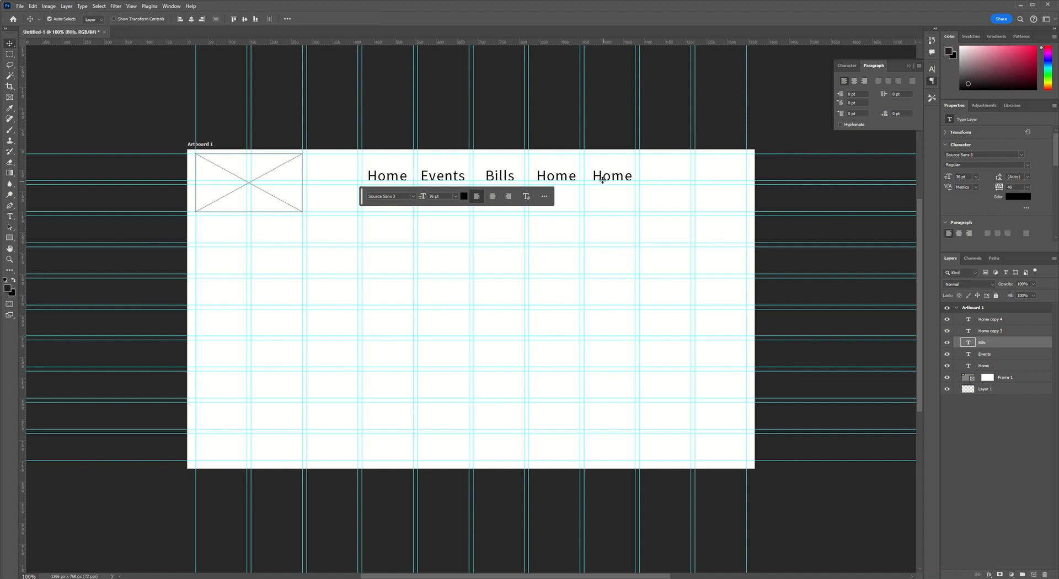
Delete the fifth label, the extra "Home" copy at the end of the navigation row.
{"action": "left_click", "coordinate": [605, 182], "text": "ctrl"}
{"action": "key", "text": "Delete"}
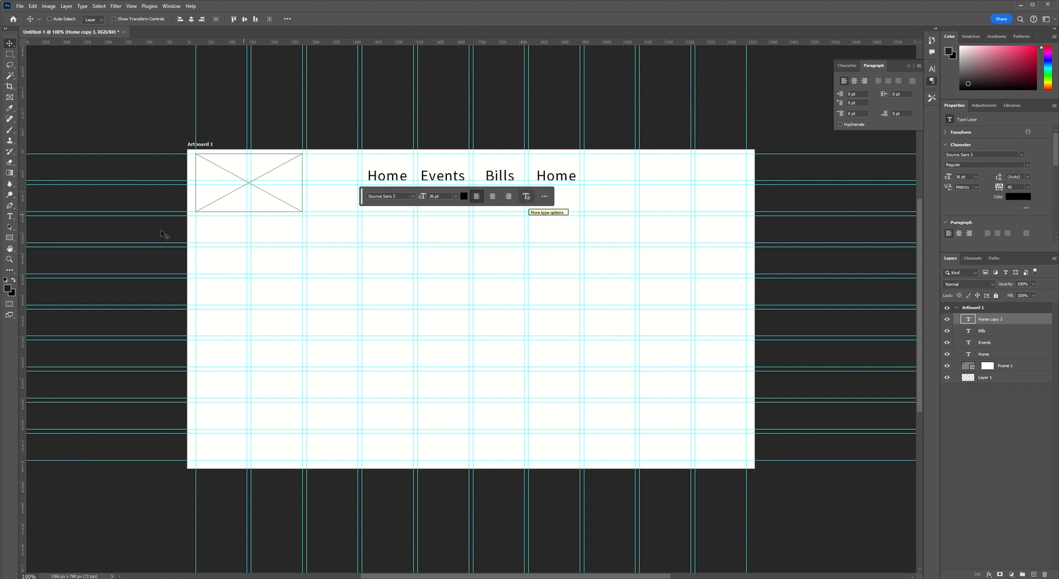
Draw a rectangular frame about 792 × 364 px below the logo frame, spanning the first six columns and five rows.
{"action": "left_click", "coordinate": [9, 238]}
{"action": "left_click", "coordinate": [9, 97]}
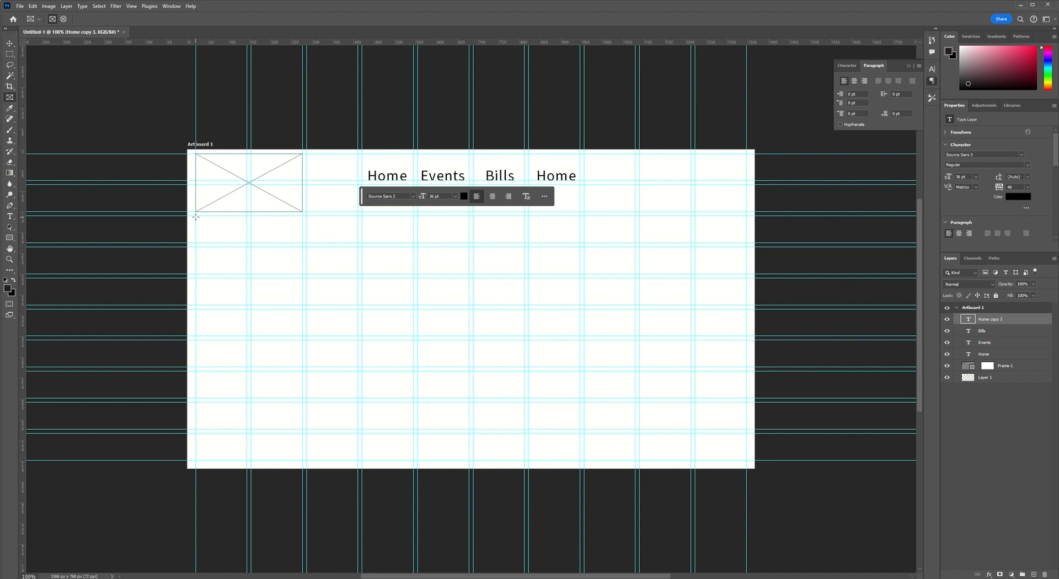
{"action": "left_click_drag", "start_coordinate": [196, 215], "coordinate": [523, 367]}
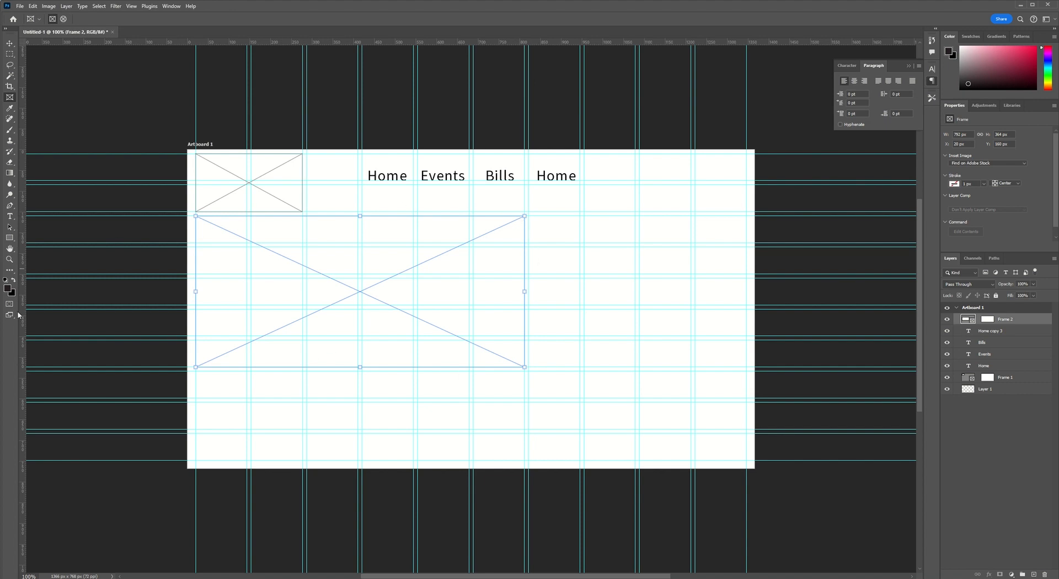
Add a 12 pt Lorem ipsum text box across the first two columns below the large frame, filling it with repeated pasted text.
{"action": "left_click", "coordinate": [12, 217]}
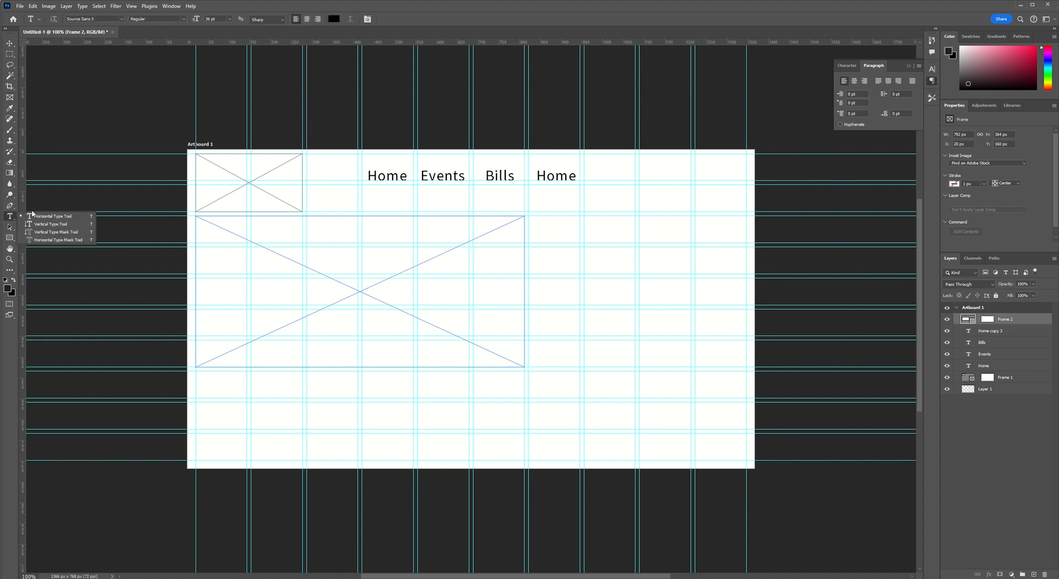
{"action": "left_click", "coordinate": [34, 215]}
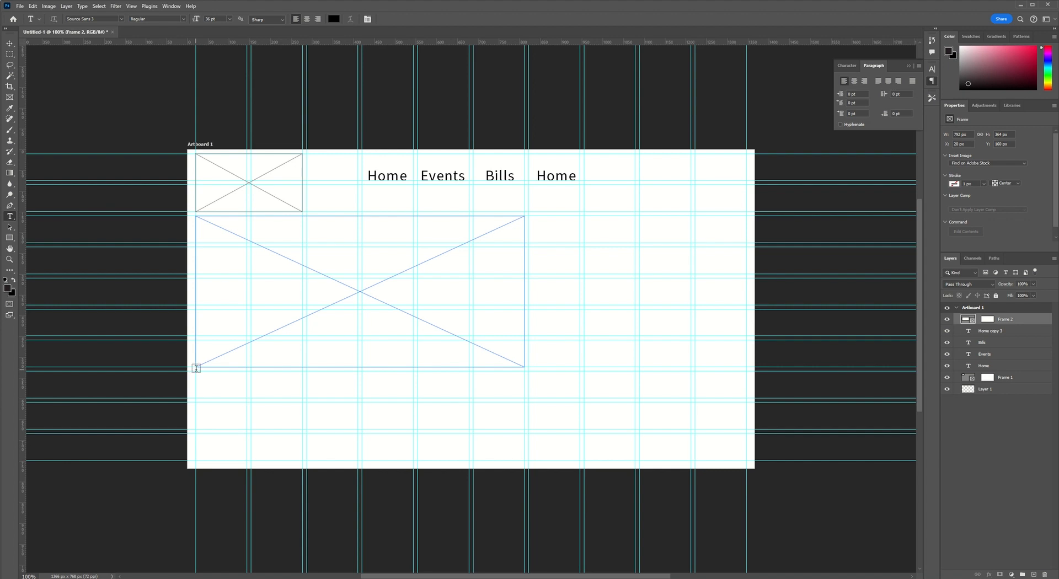
{"action": "left_click_drag", "start_coordinate": [196, 371], "coordinate": [303, 459]}
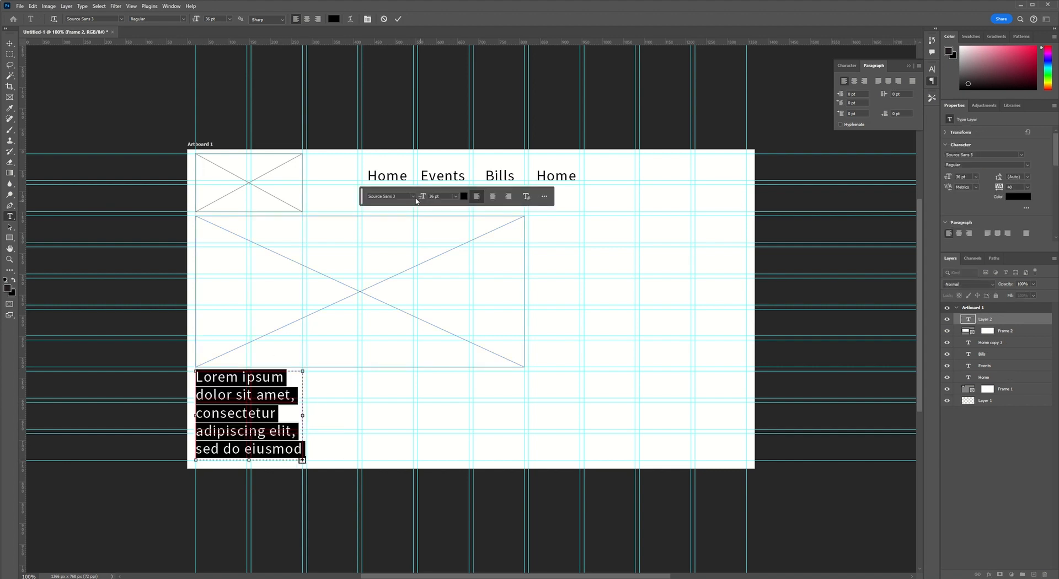
{"action": "left_click", "coordinate": [457, 197]}
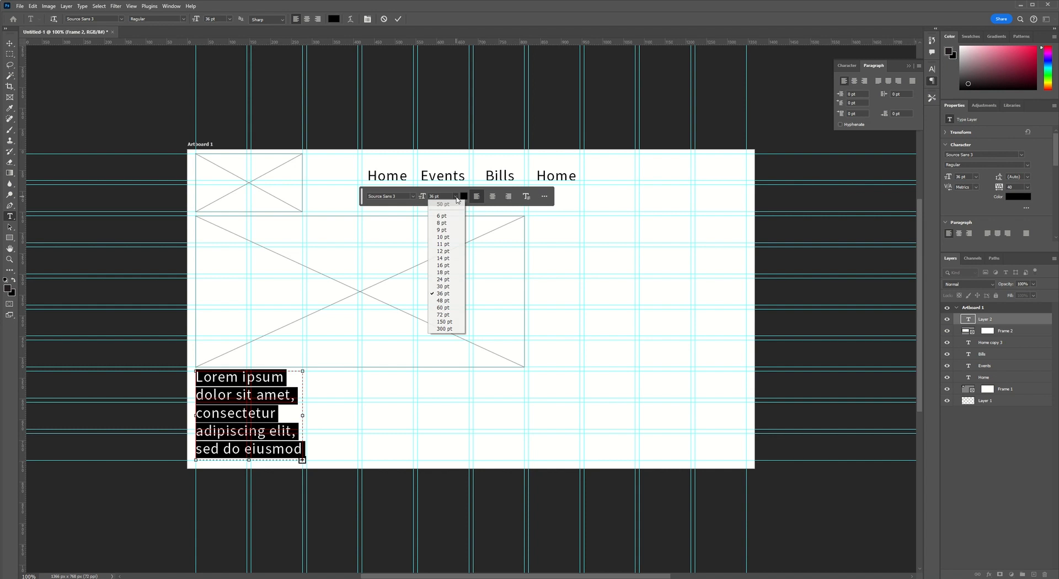
{"action": "left_click", "coordinate": [448, 254]}
{"action": "key", "text": "Right"}
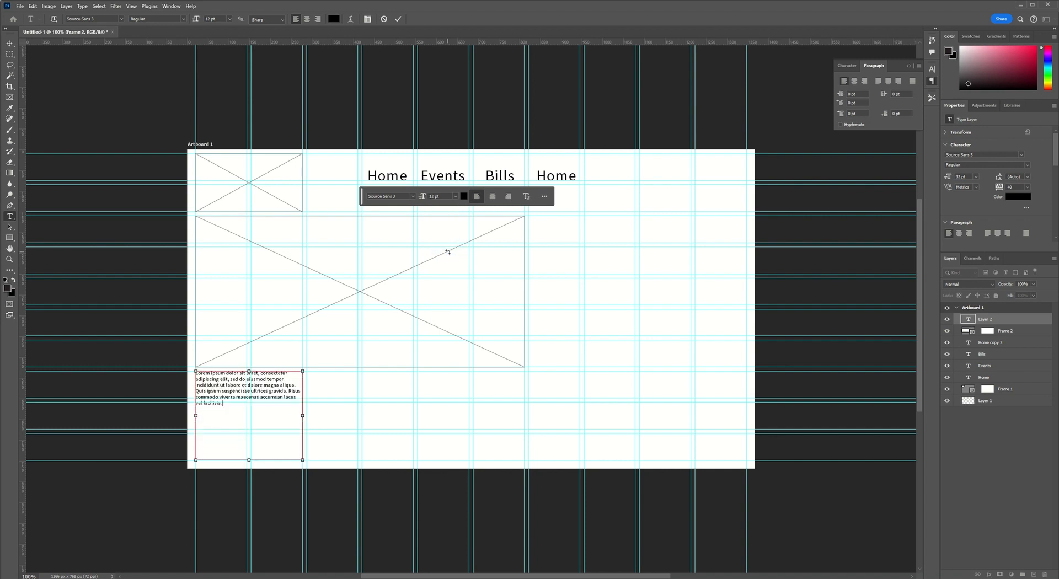
{"action": "key", "text": "ctrl+v"}
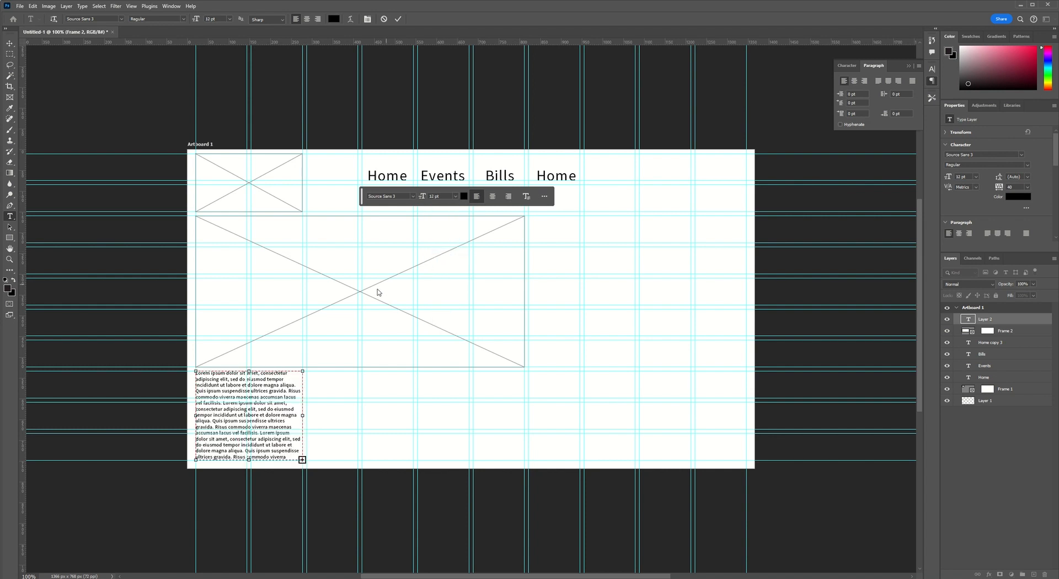
{"action": "left_click", "coordinate": [398, 19]}
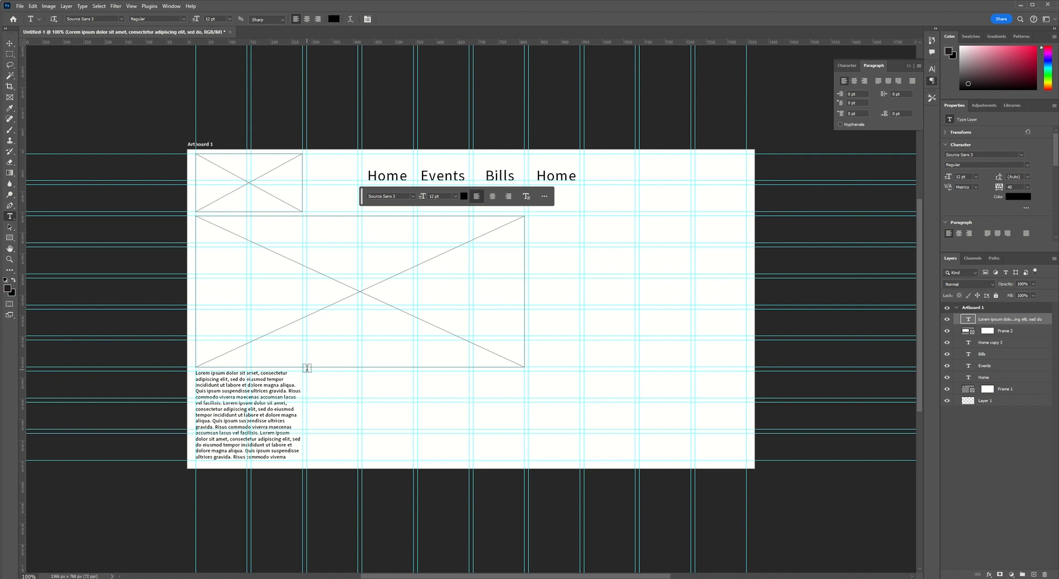
Add a second Lorem ipsum block level with the first and place it across the fourth and fifth columns.
{"action": "left_click_drag", "start_coordinate": [307, 368], "coordinate": [413, 460]}
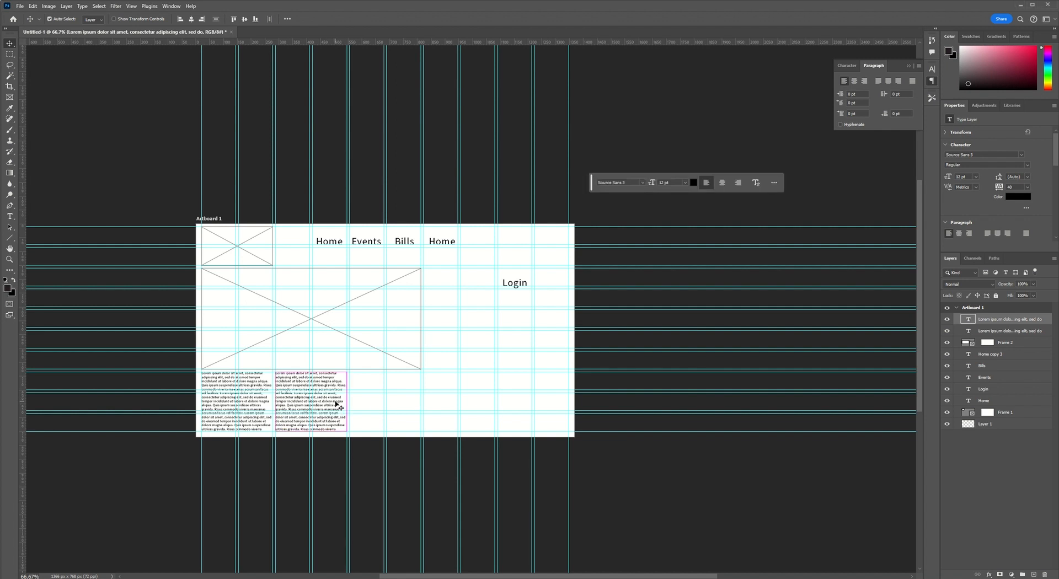
{"action": "left_click_drag", "start_coordinate": [328, 406], "coordinate": [401, 403]}
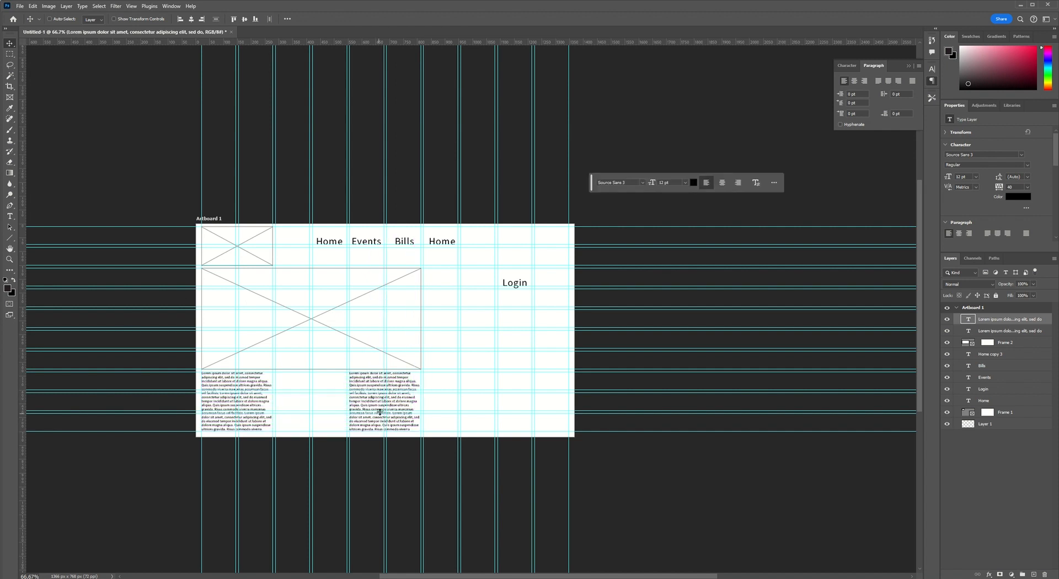
{"action": "left_click_drag", "start_coordinate": [371, 402], "coordinate": [336, 412]}
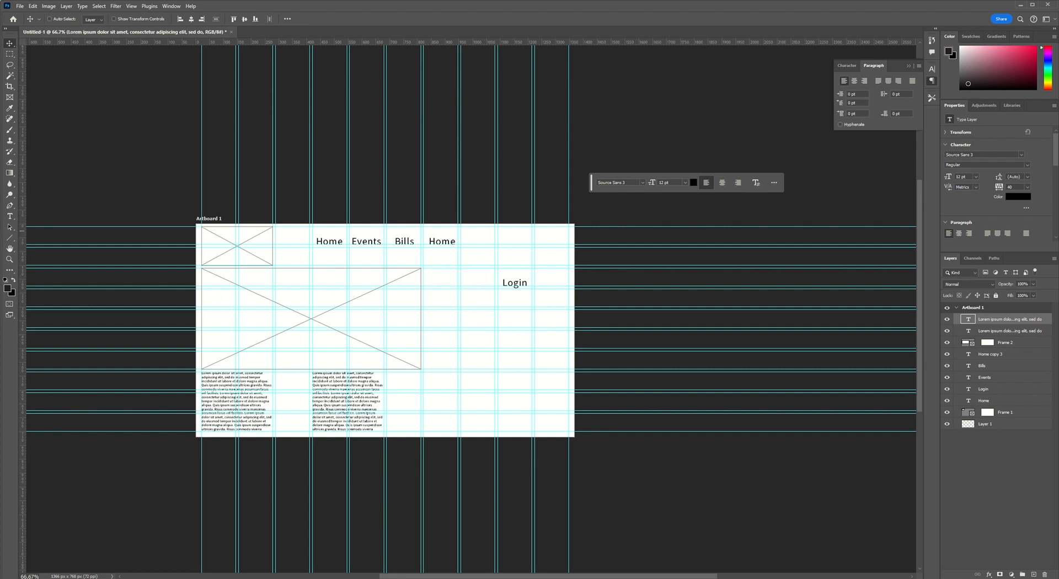
Draw a rectangle about 391 × 515 px around the "Login" label and round its corners to about 45 px.
{"action": "left_click", "coordinate": [10, 239]}
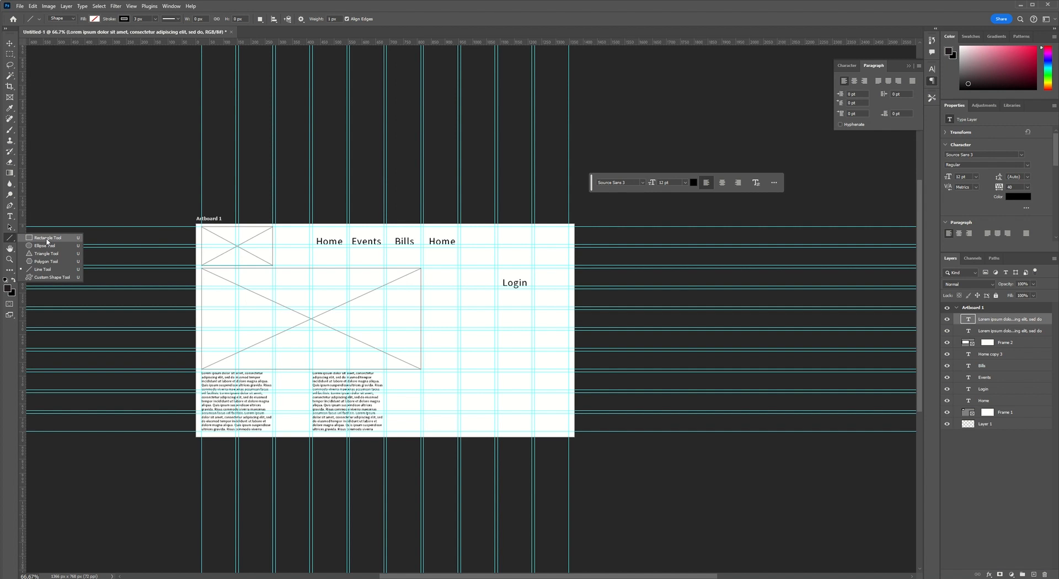
{"action": "left_click", "coordinate": [49, 238]}
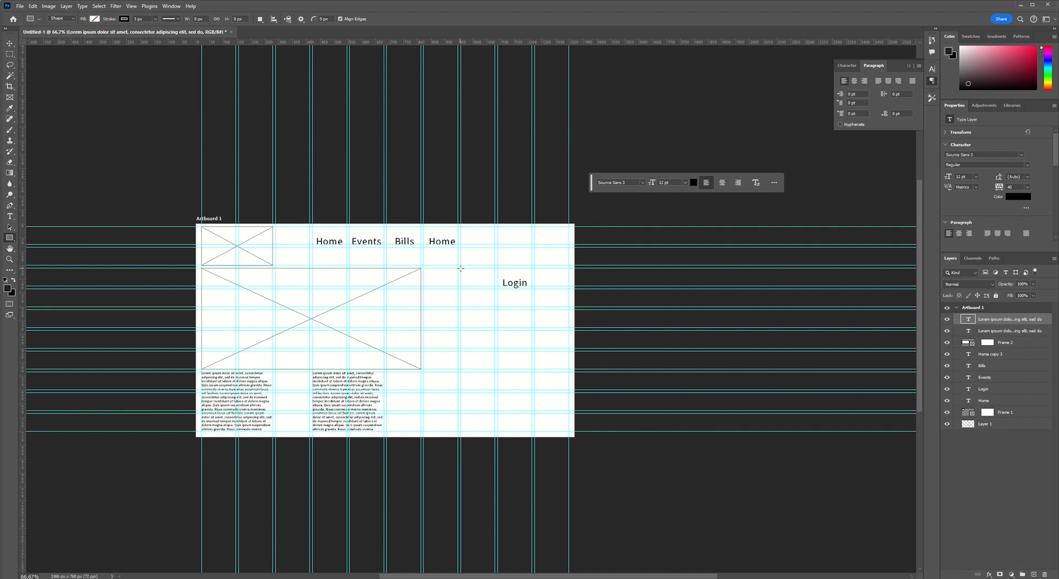
{"action": "left_click_drag", "start_coordinate": [461, 268], "coordinate": [568, 411]}
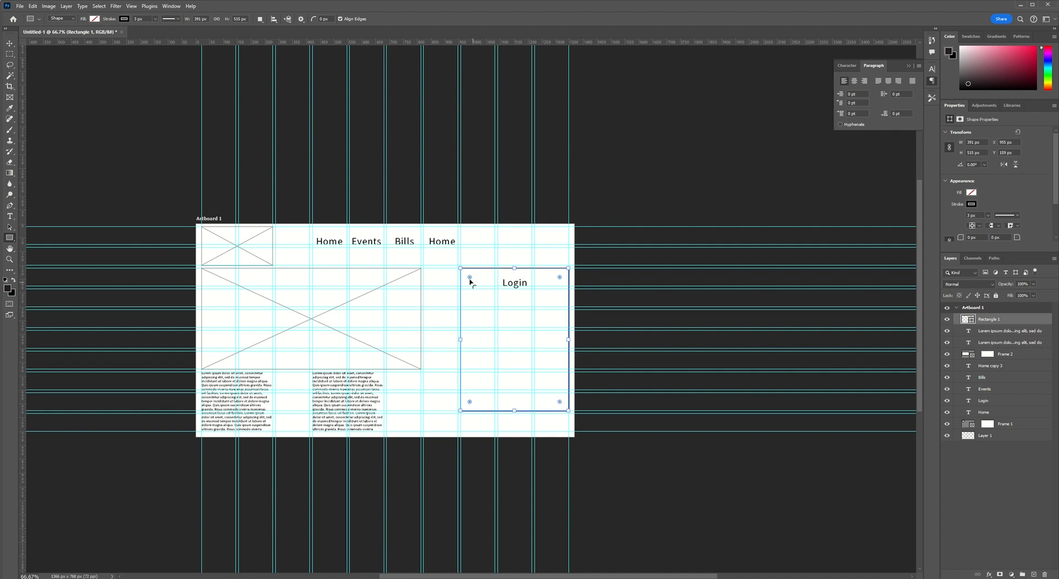
{"action": "left_click_drag", "start_coordinate": [470, 280], "coordinate": [476, 285]}
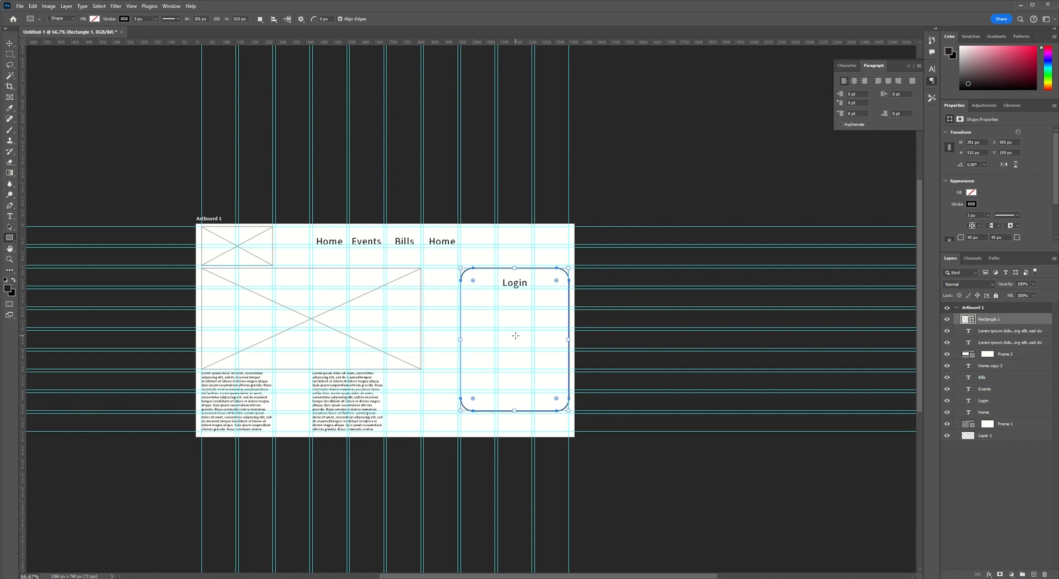
Try an orange fill on the rounded login rectangle and set it back to no fill.
{"action": "left_click", "coordinate": [95, 19]}
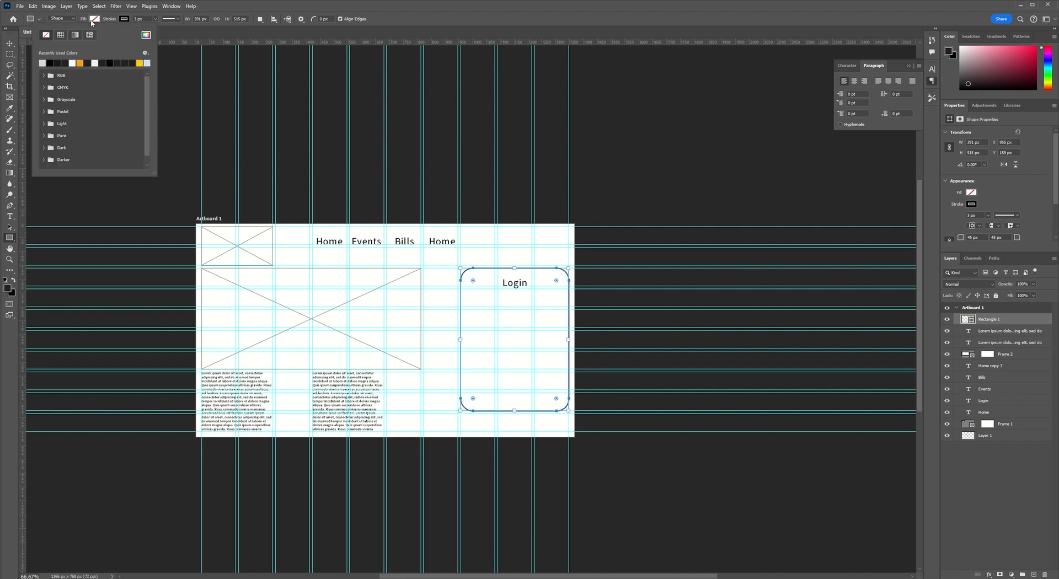
{"action": "left_click", "coordinate": [80, 63]}
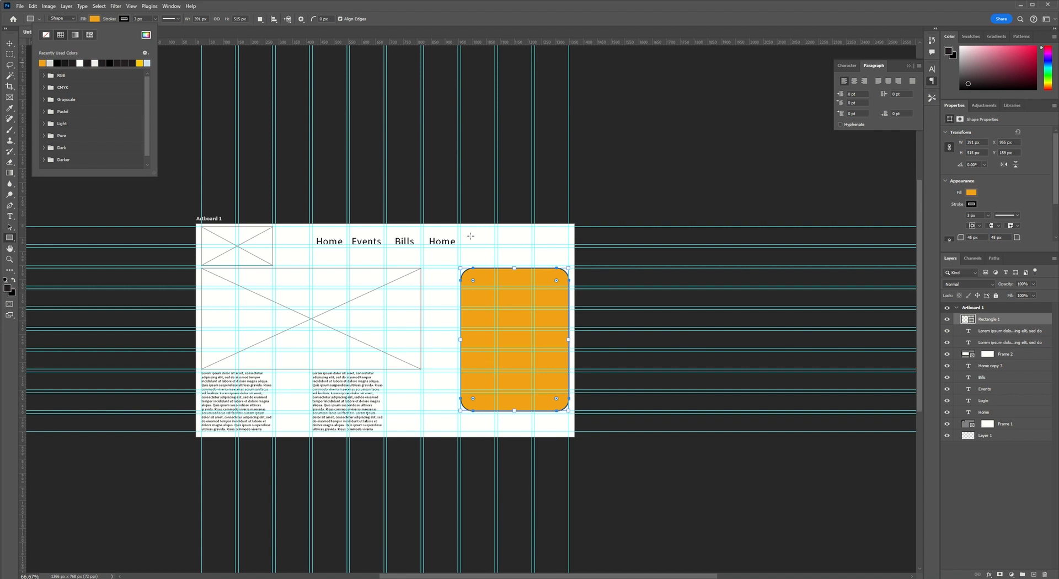
{"action": "left_click", "coordinate": [97, 20]}
{"action": "left_click", "coordinate": [97, 20]}
{"action": "left_click", "coordinate": [47, 37]}
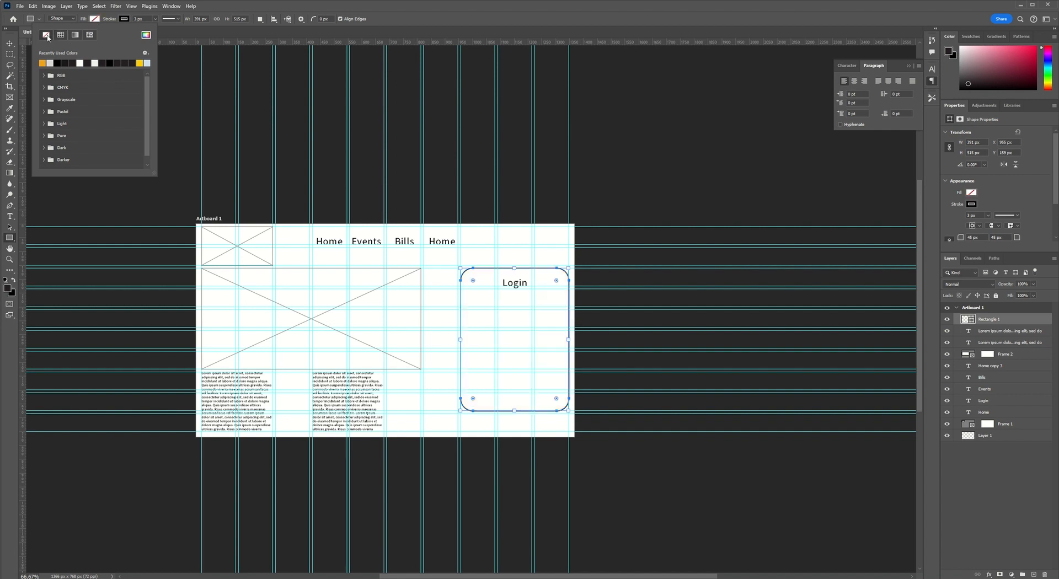
Set the login rectangle's stroke width to 3.15 px.
{"action": "left_click", "coordinate": [123, 20]}
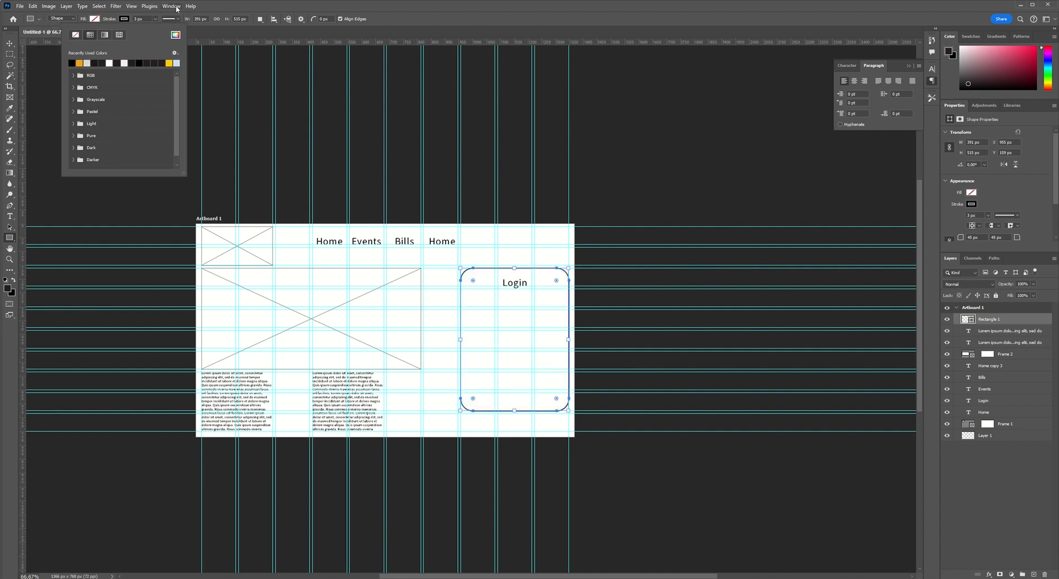
{"action": "left_click", "coordinate": [155, 19]}
{"action": "left_click_drag", "start_coordinate": [155, 31], "coordinate": [155, 33]}
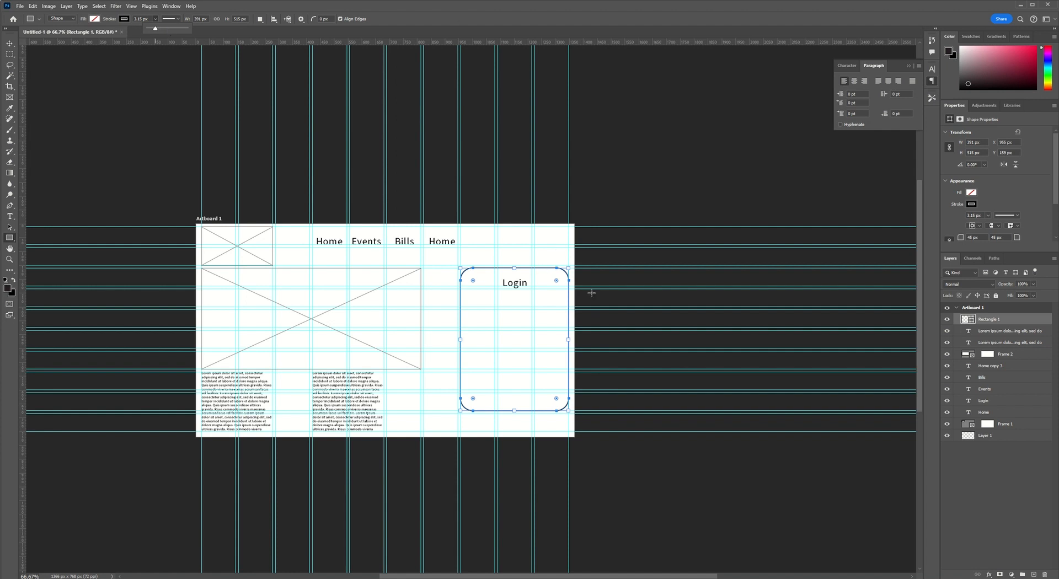
{"action": "left_click", "coordinate": [1039, 327]}
{"action": "left_click", "coordinate": [1036, 323]}
Draw a horizontal line about 257 px long below the "Login" label, from the ninth column's left guide to the rectangle's right edge.
{"action": "right_click", "coordinate": [12, 241]}
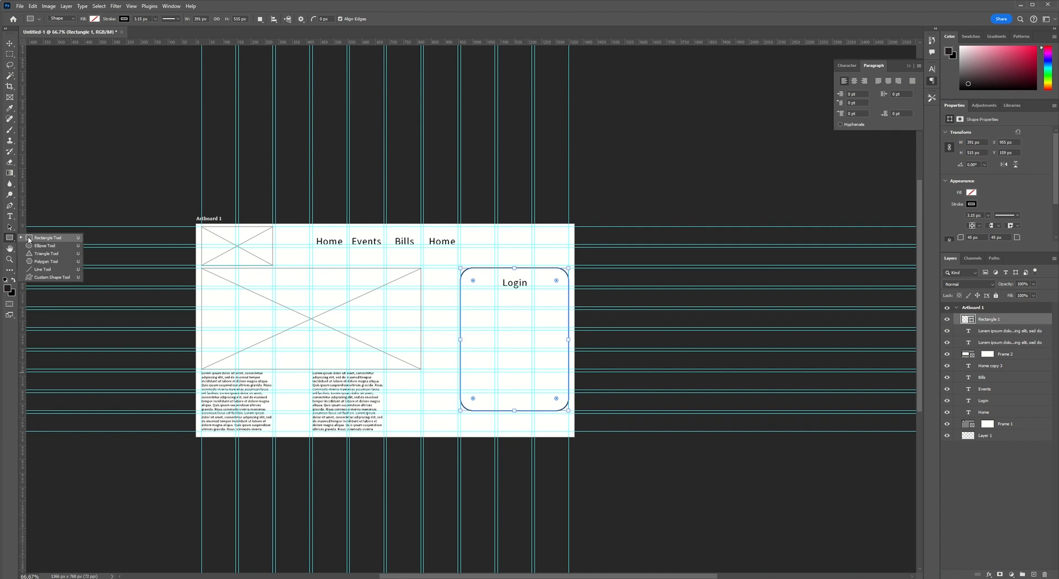
{"action": "left_click", "coordinate": [44, 270]}
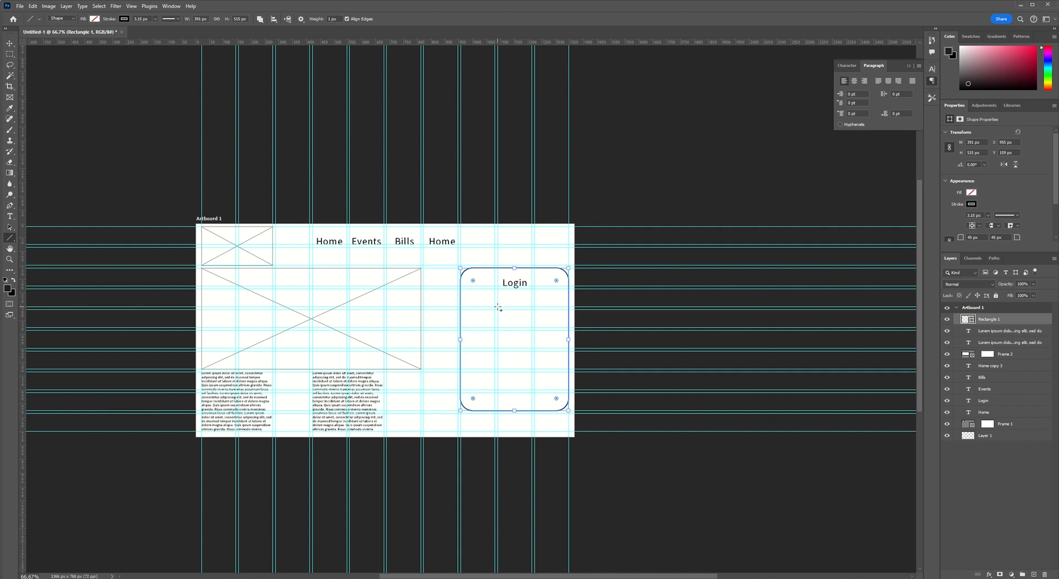
{"action": "left_click_drag", "start_coordinate": [498, 308], "coordinate": [569, 310]}
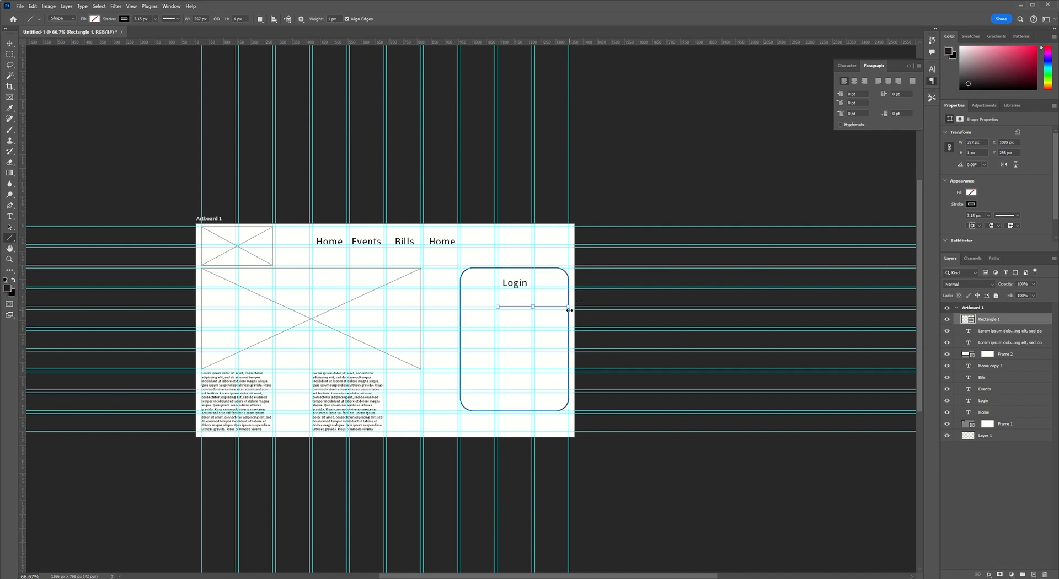
Undo the line and redraw it on a new layer below the "Login" label, about 257 px long.
{"action": "key", "text": "ctrl+z"}
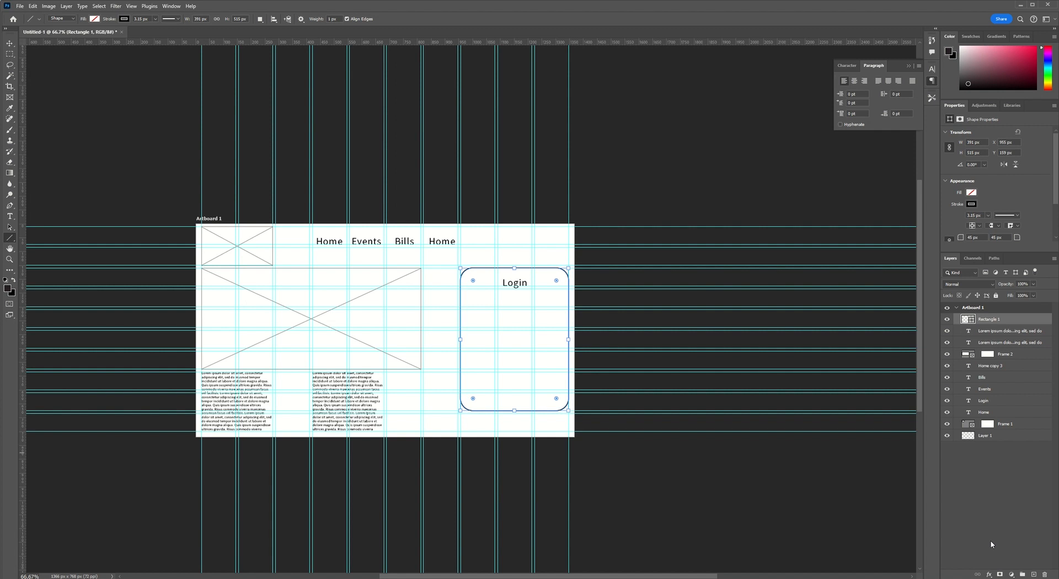
{"action": "left_click", "coordinate": [1035, 574]}
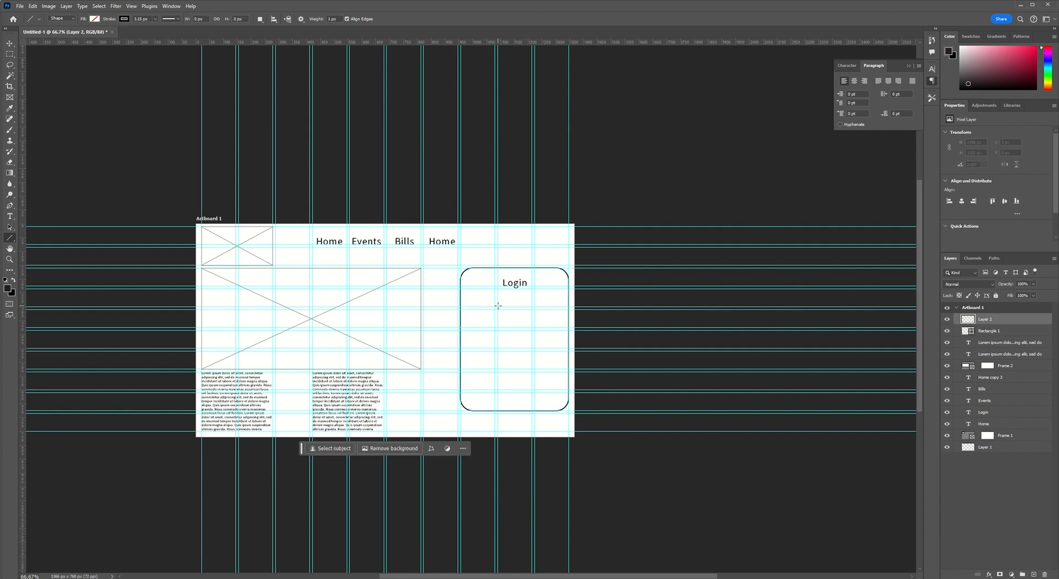
{"action": "left_click_drag", "start_coordinate": [498, 306], "coordinate": [568, 306]}
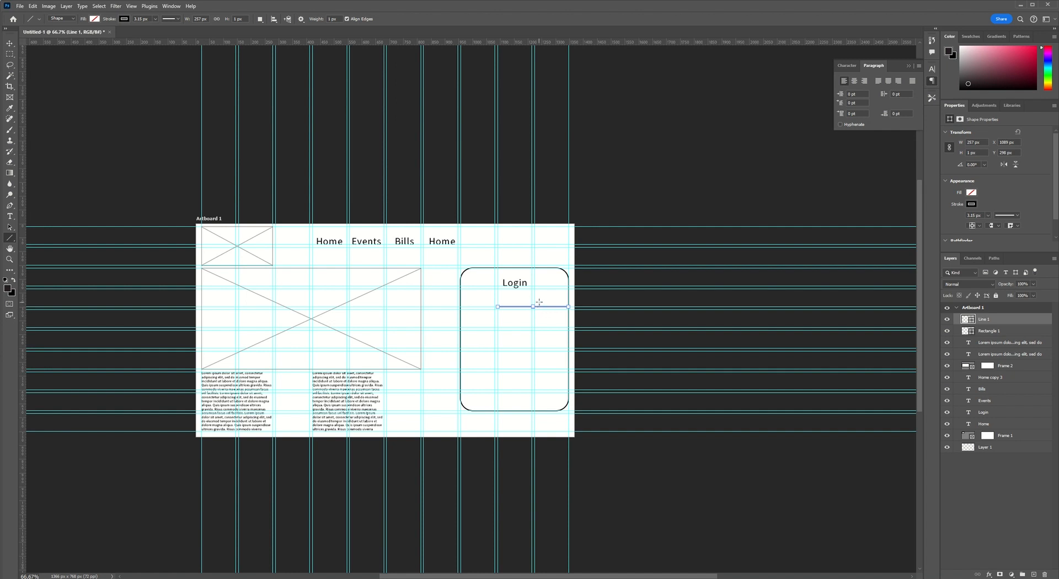
Centre the line horizontally in the rounded login rectangle and place a copy of it about 75 px below.
{"action": "left_click", "coordinate": [1020, 331], "text": "shift"}
{"action": "key", "text": "v"}
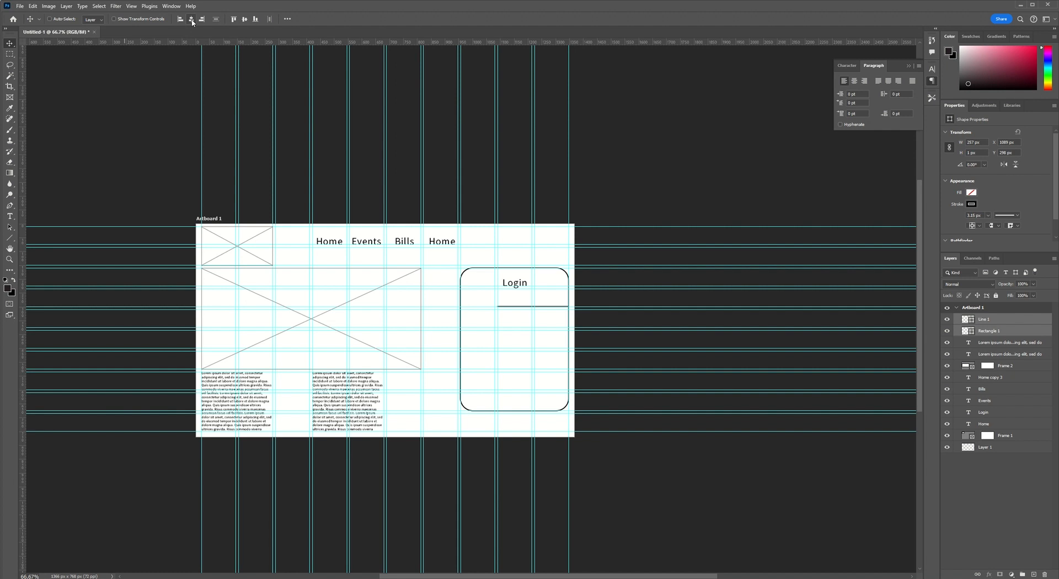
{"action": "left_click", "coordinate": [191, 20]}
{"action": "key", "text": "ctrl+plus"}
{"action": "left_click_drag", "start_coordinate": [529, 347], "coordinate": [475, 344]}
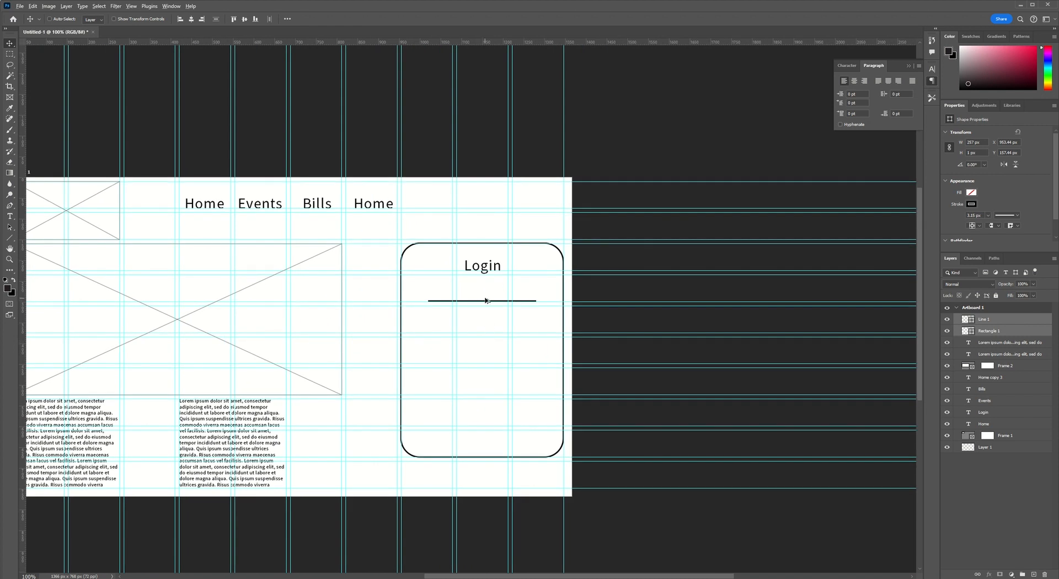
{"action": "left_click", "coordinate": [998, 320]}
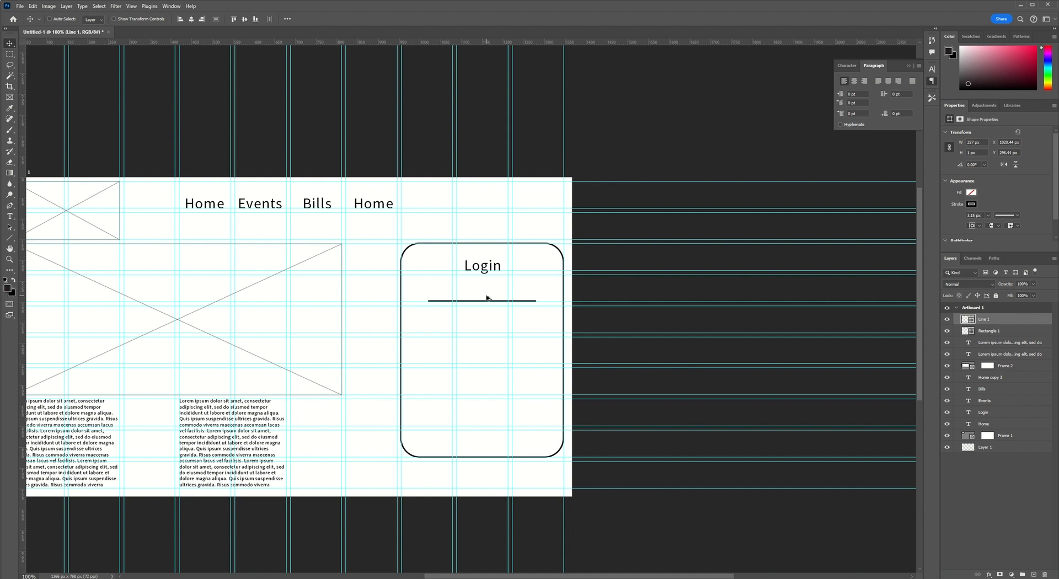
{"action": "left_click_drag", "start_coordinate": [486, 301], "coordinate": [488, 329]}
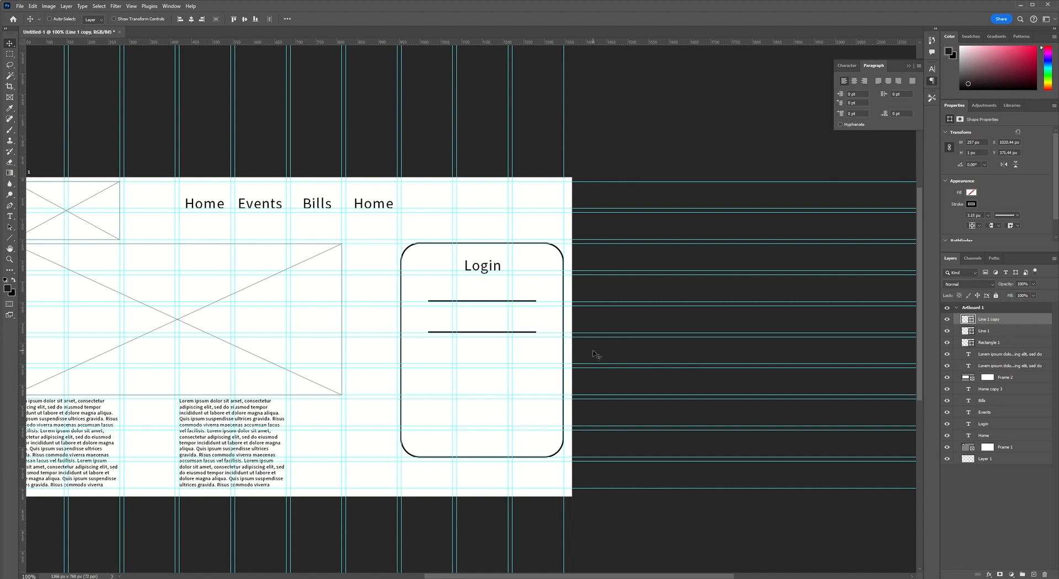
Add a 12 pt "Username:" text label above the upper line, aligned with its left end.
{"action": "key", "text": "t"}
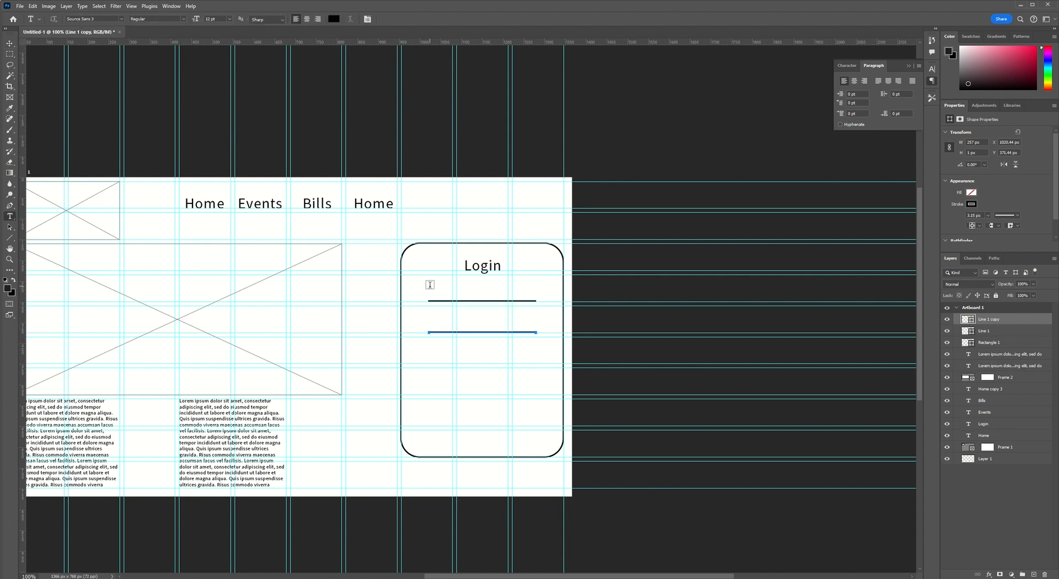
{"action": "left_click", "coordinate": [430, 282]}
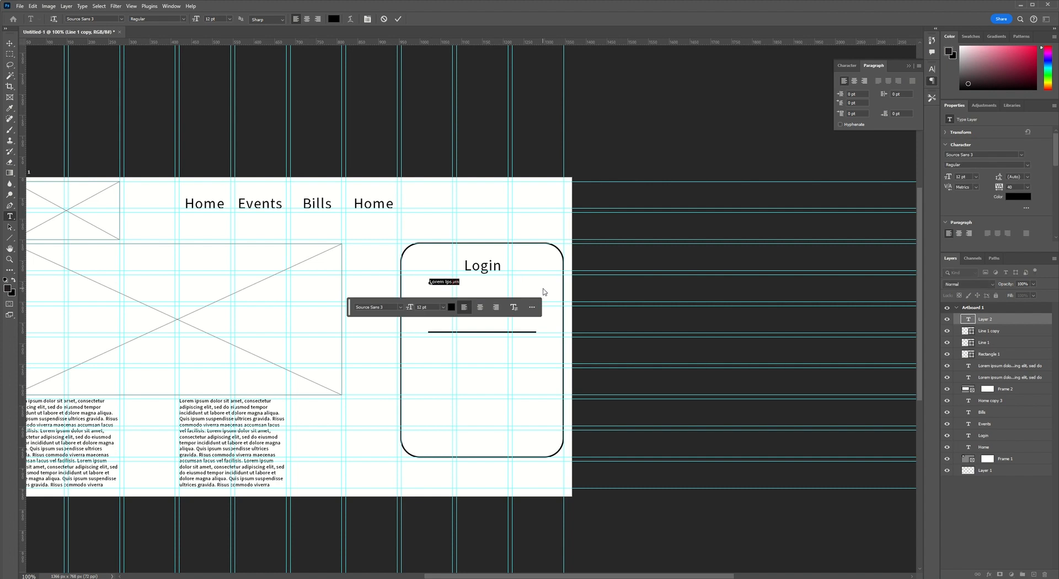
{"action": "type", "text": "Username:"}
{"action": "left_click", "coordinate": [399, 19]}
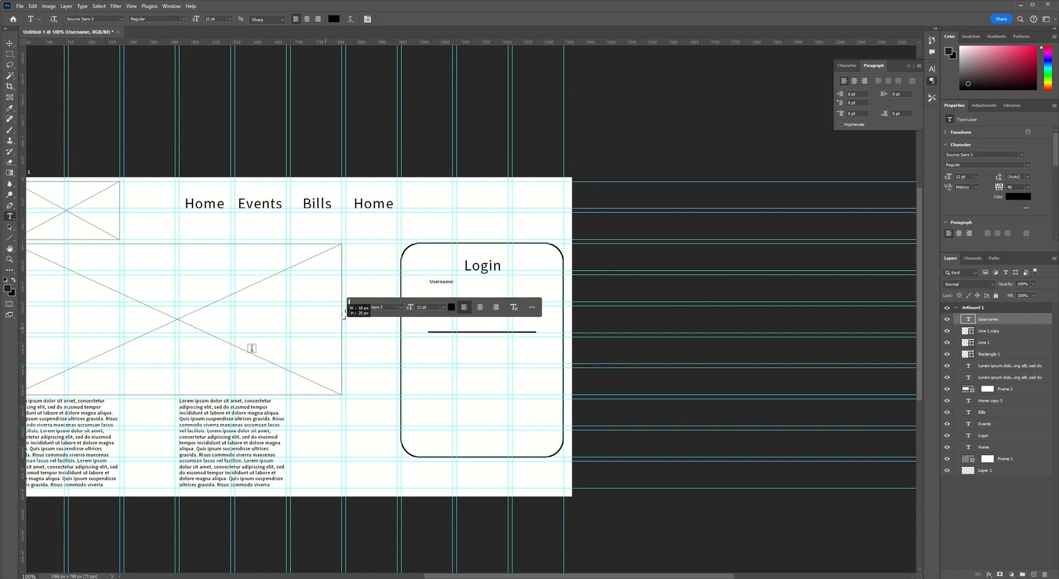
Discard the stray placeholder text box and move the floating text options bar above the artboard, clear of the login panel.
{"action": "left_click_drag", "start_coordinate": [252, 348], "coordinate": [235, 342]}
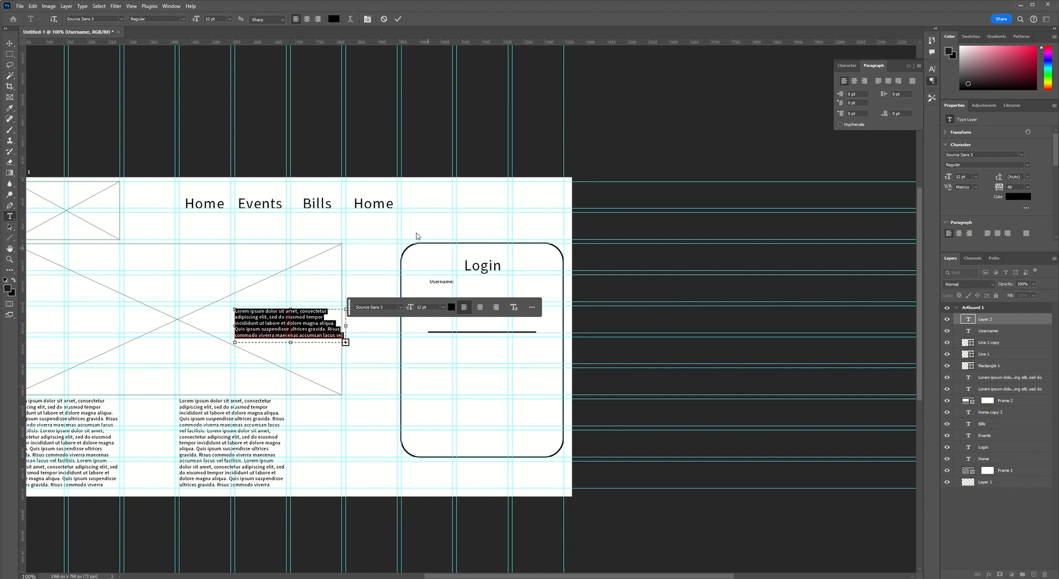
{"action": "left_click", "coordinate": [388, 21]}
{"action": "left_click_drag", "start_coordinate": [350, 307], "coordinate": [347, 141]}
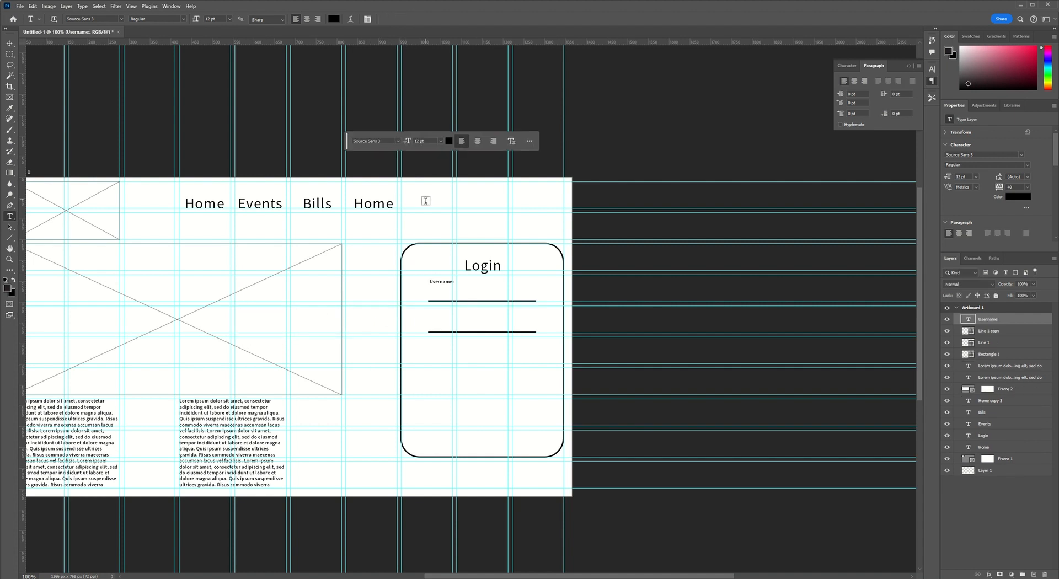
Duplicate the "Username:" label to just above the lower line and change the copy's text to "Password:".
{"action": "key", "text": "v"}
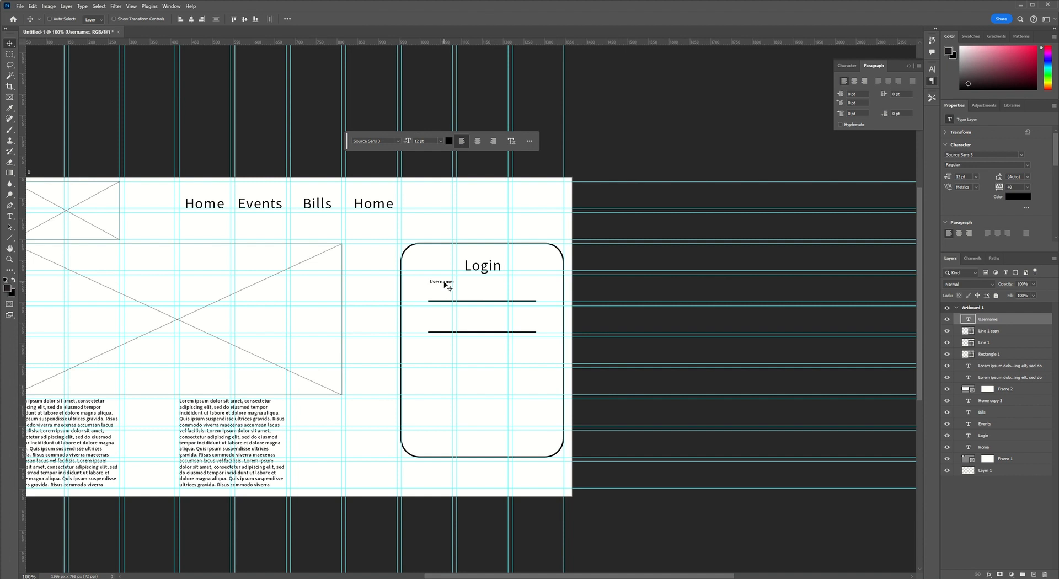
{"action": "left_click_drag", "start_coordinate": [446, 285], "coordinate": [447, 317]}
{"action": "double_click", "coordinate": [447, 316]}
{"action": "key", "text": "ctrl+a"}
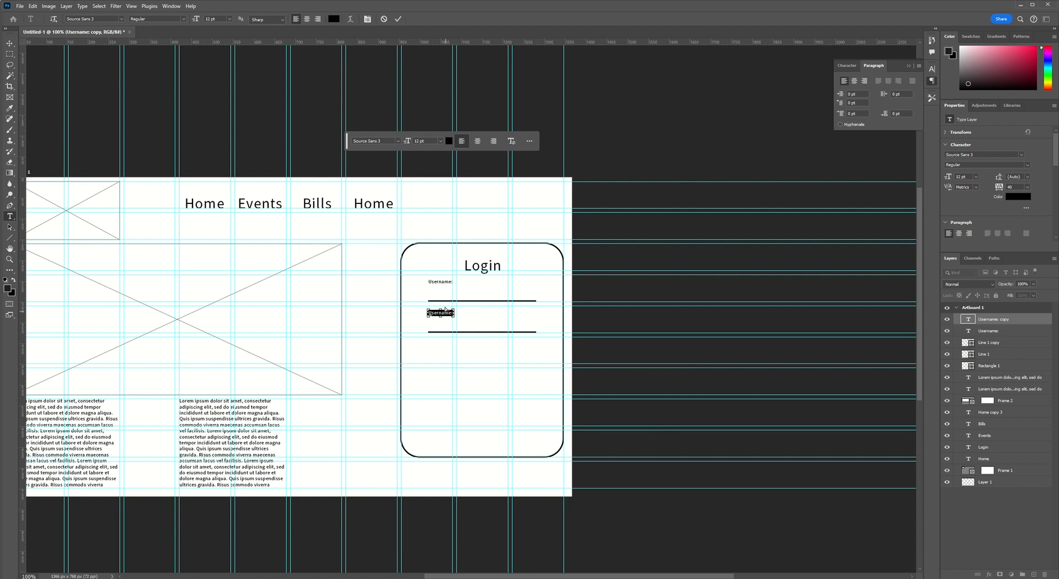
{"action": "key", "text": "BackSpace"}
{"action": "type", "text": "Password:"}
{"action": "left_click", "coordinate": [398, 19]}
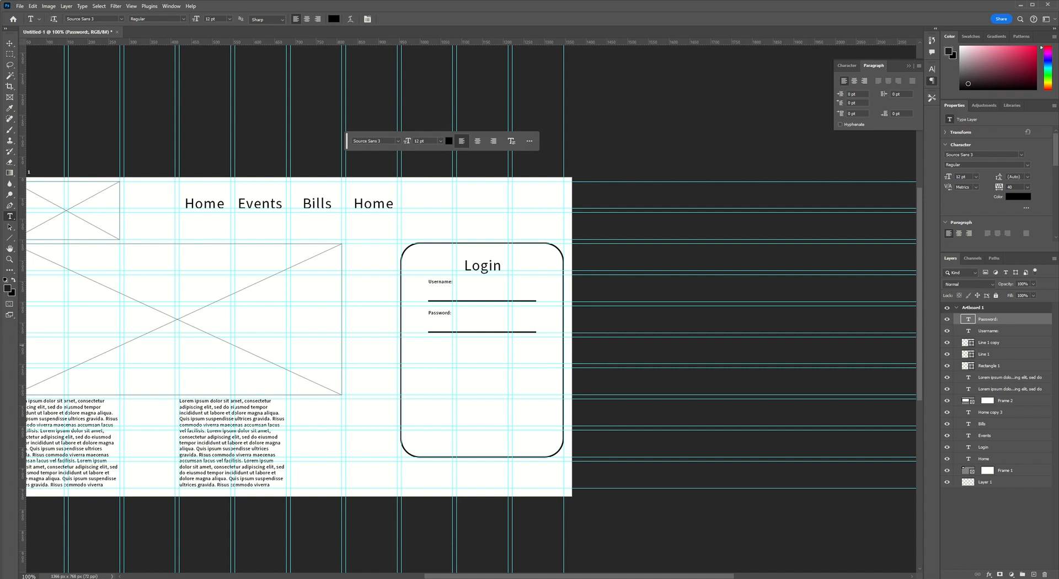
Draw a button rectangle about 125 × 36 px on a new layer, centred below the password line.
{"action": "left_click", "coordinate": [1034, 574]}
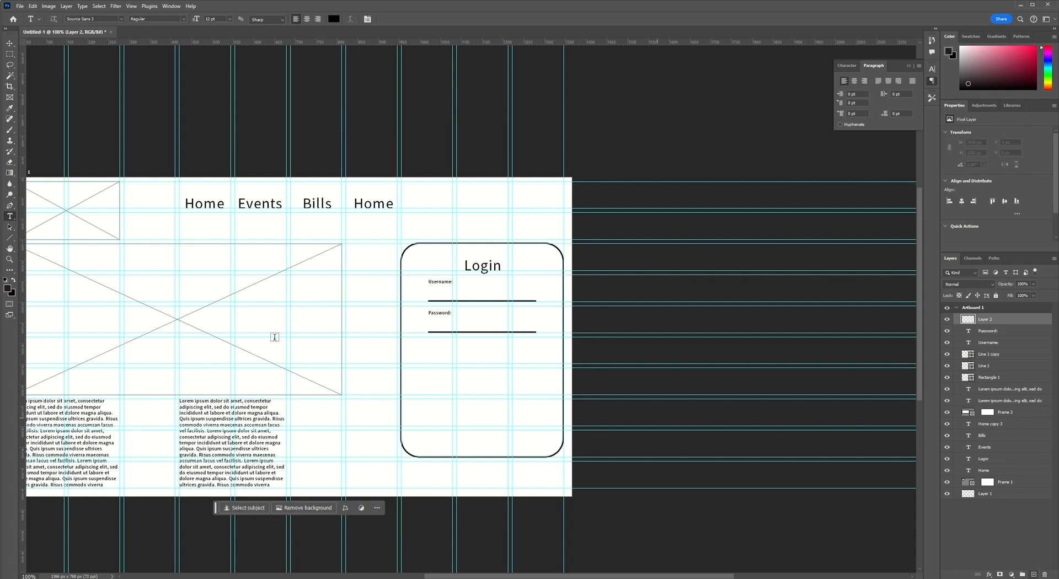
{"action": "right_click", "coordinate": [9, 238]}
{"action": "left_click", "coordinate": [44, 236]}
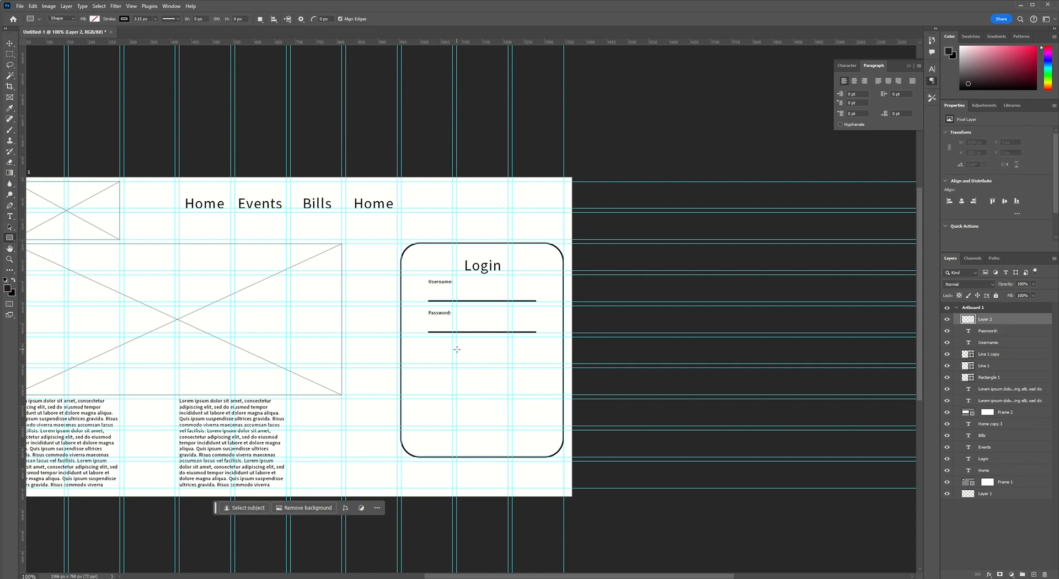
{"action": "left_click_drag", "start_coordinate": [457, 350], "coordinate": [509, 364]}
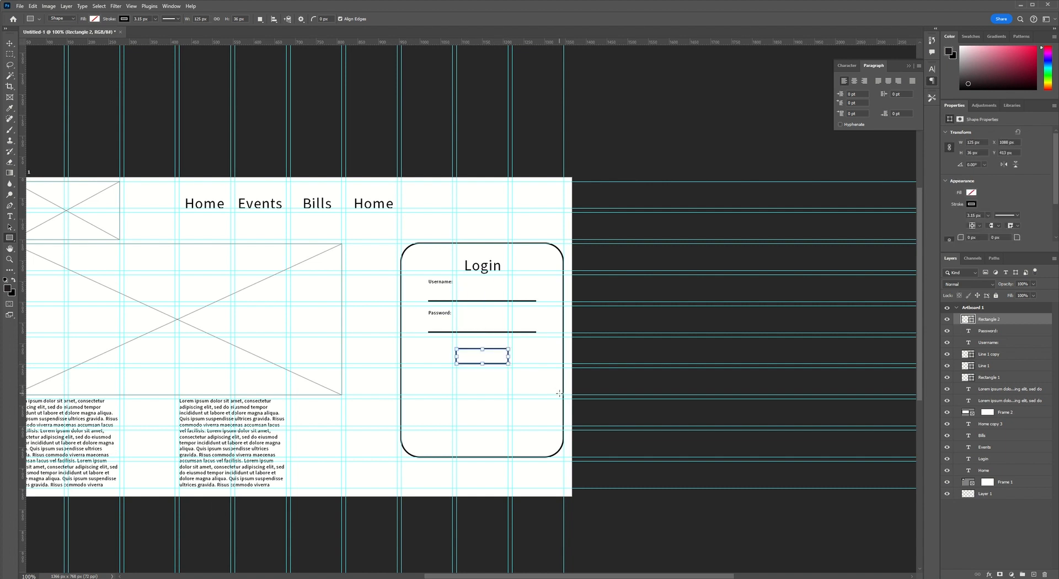
Round the button rectangle's corners to about 13 px and give it a light grey fill with no stroke.
{"action": "key", "text": "ctrl+plus"}
{"action": "key", "text": "ctrl+plus"}
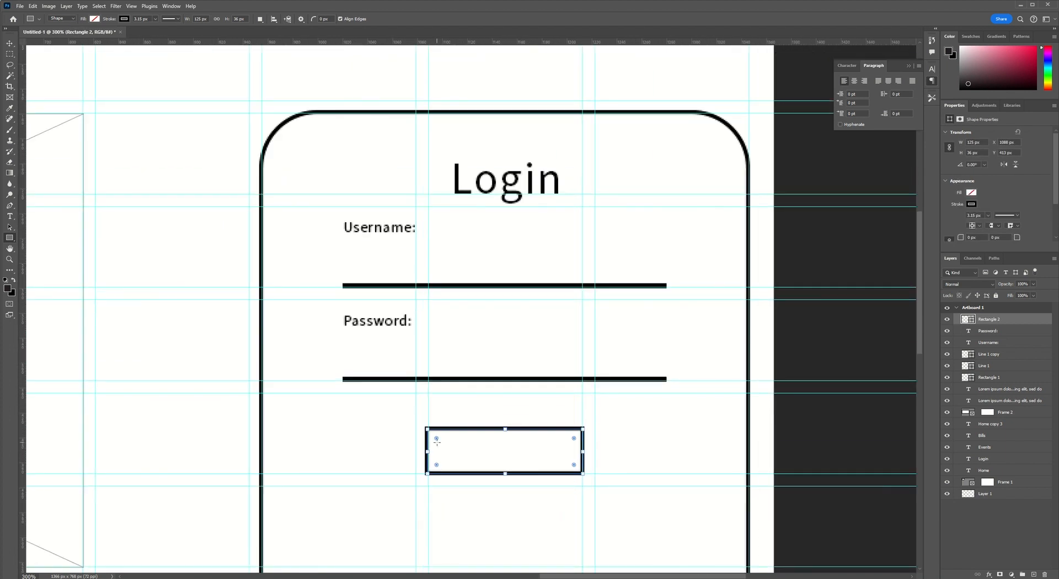
{"action": "left_click_drag", "start_coordinate": [437, 440], "coordinate": [443, 446]}
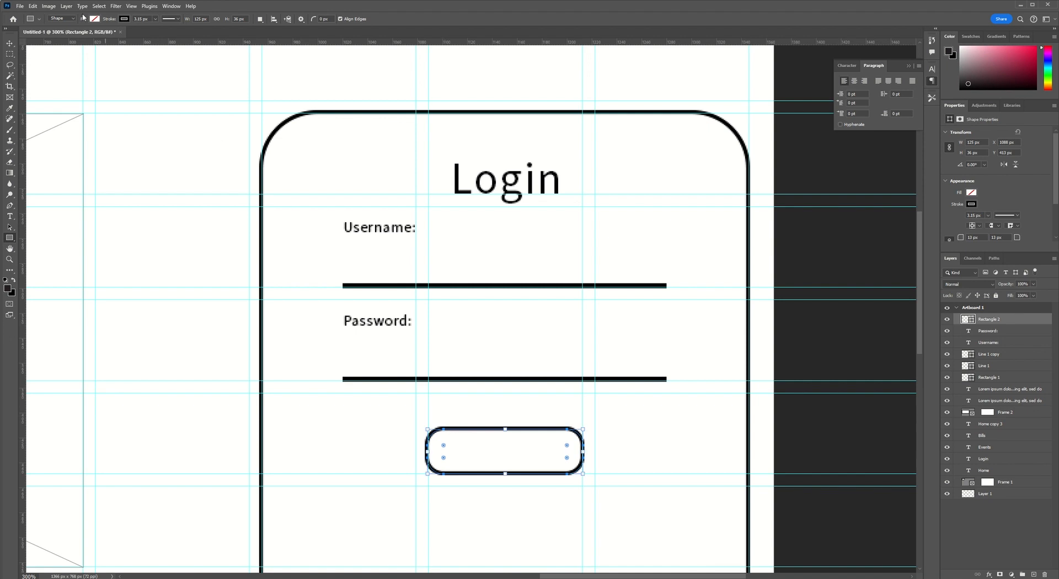
{"action": "left_click", "coordinate": [124, 19]}
{"action": "left_click", "coordinate": [77, 36]}
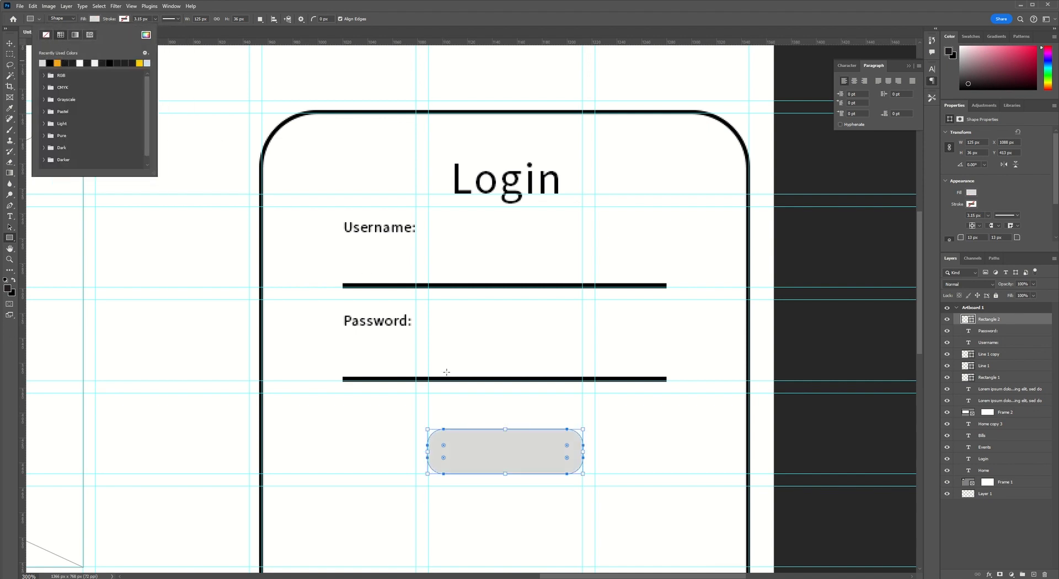
Add the text "NEXT" to the grey button and centre it inside the shape.
{"action": "left_click", "coordinate": [10, 215]}
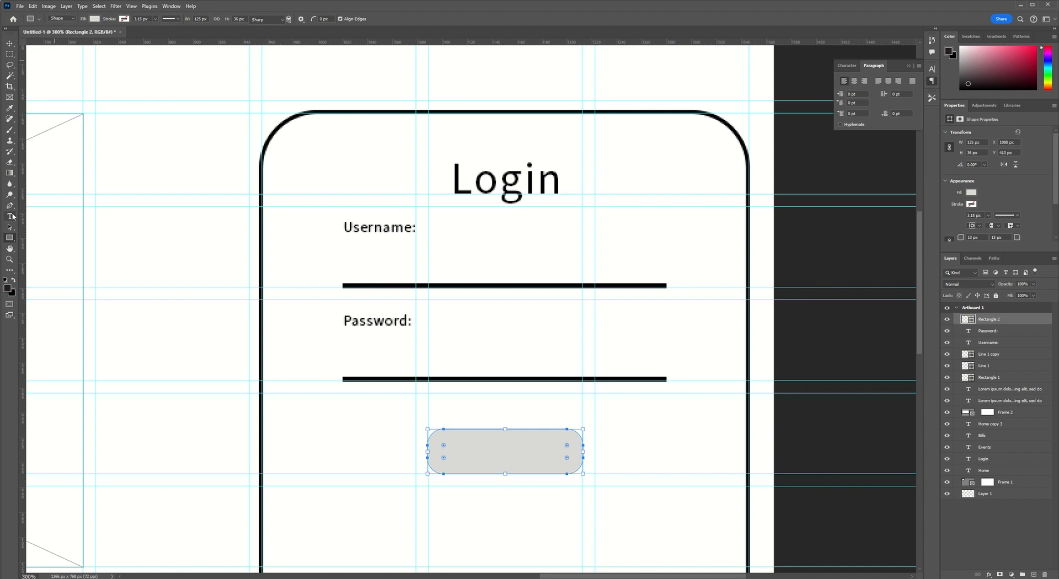
{"action": "left_click", "coordinate": [464, 451]}
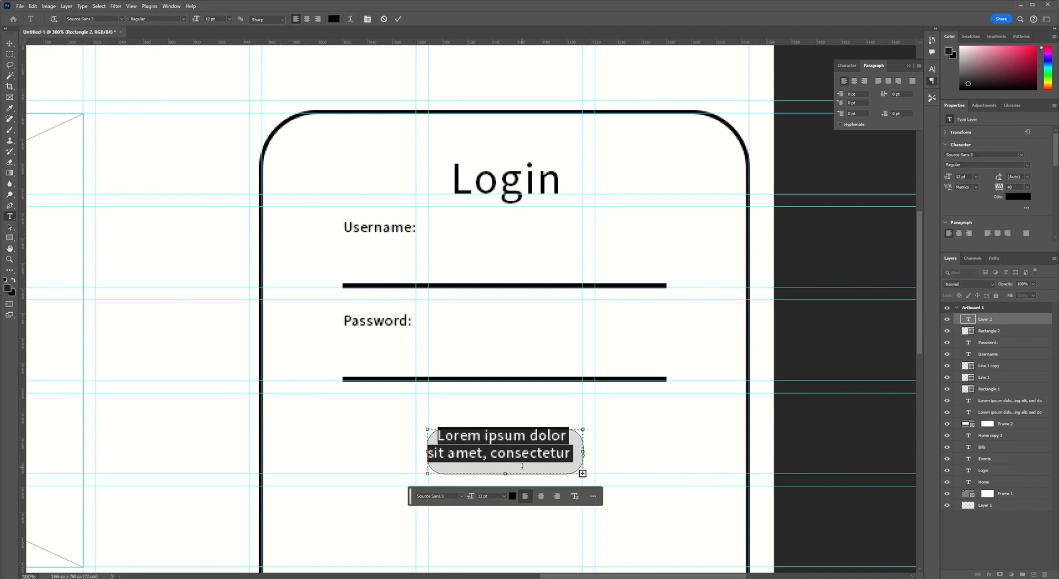
{"action": "type", "text": "NEXT"}
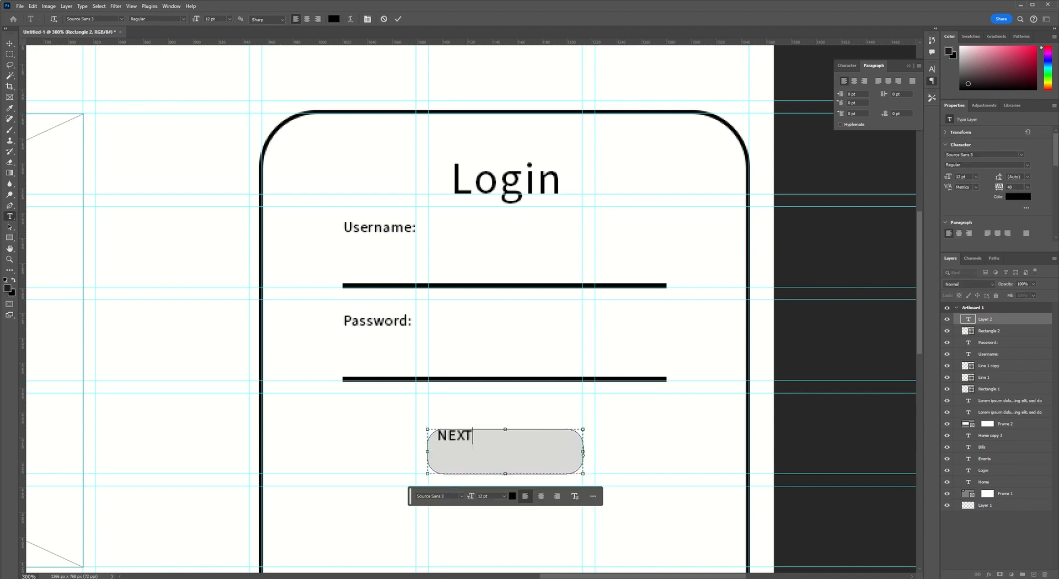
{"action": "left_click", "coordinate": [9, 43]}
{"action": "left_click_drag", "start_coordinate": [470, 437], "coordinate": [515, 452]}
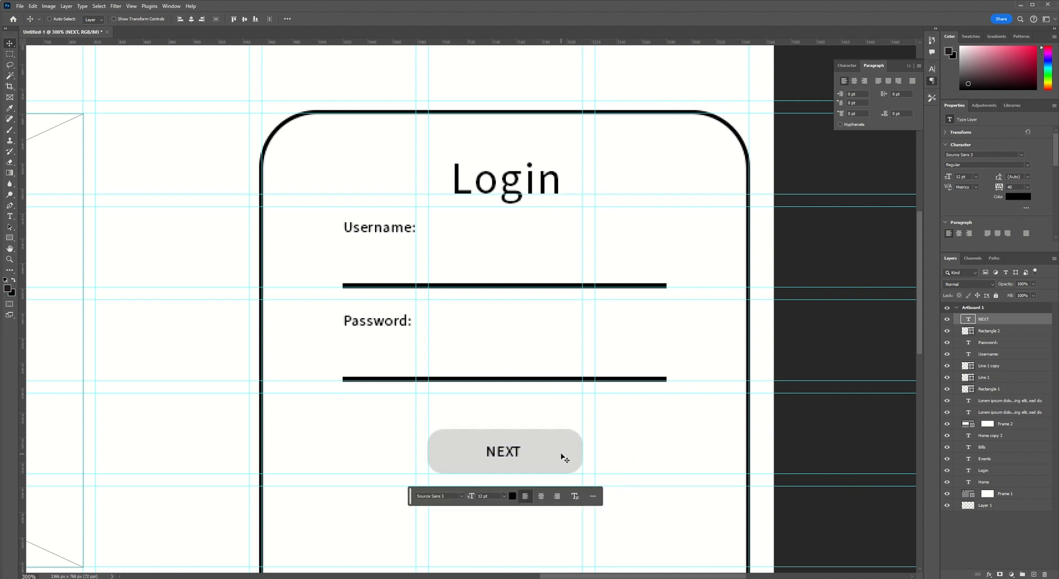
{"action": "key", "text": "t"}
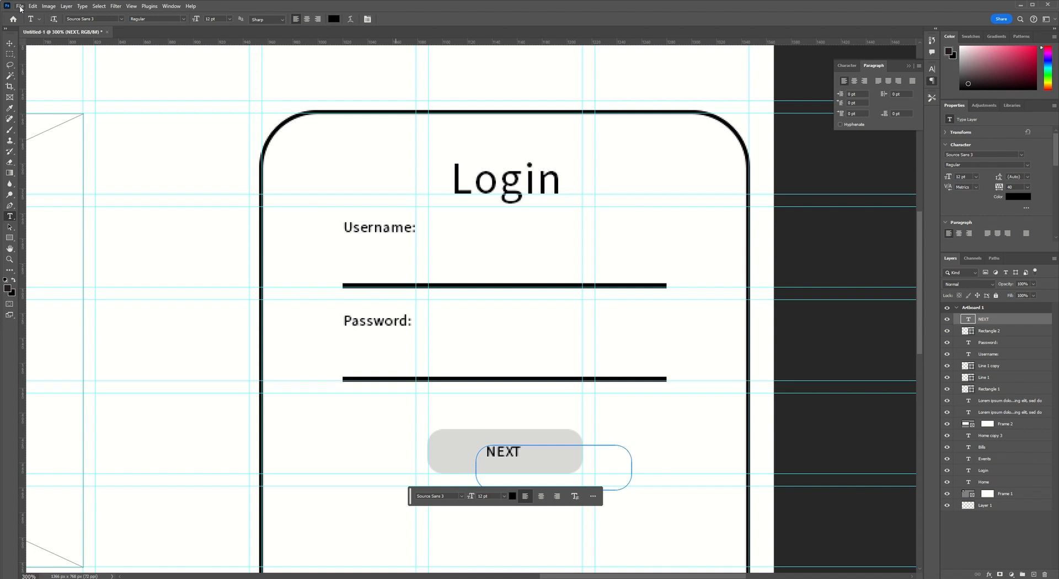
{"action": "left_click", "coordinate": [10, 44]}
{"action": "key", "text": "ctrl+minus"}
{"action": "key", "text": "ctrl+minus"}
{"action": "key", "text": "ctrl+minus"}
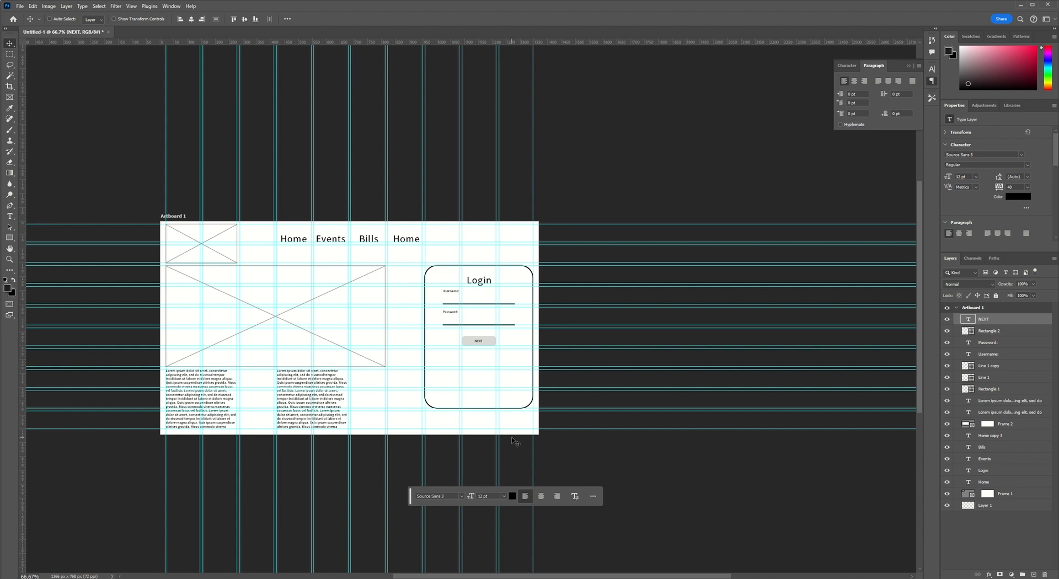
{"action": "left_click", "coordinate": [11, 97]}
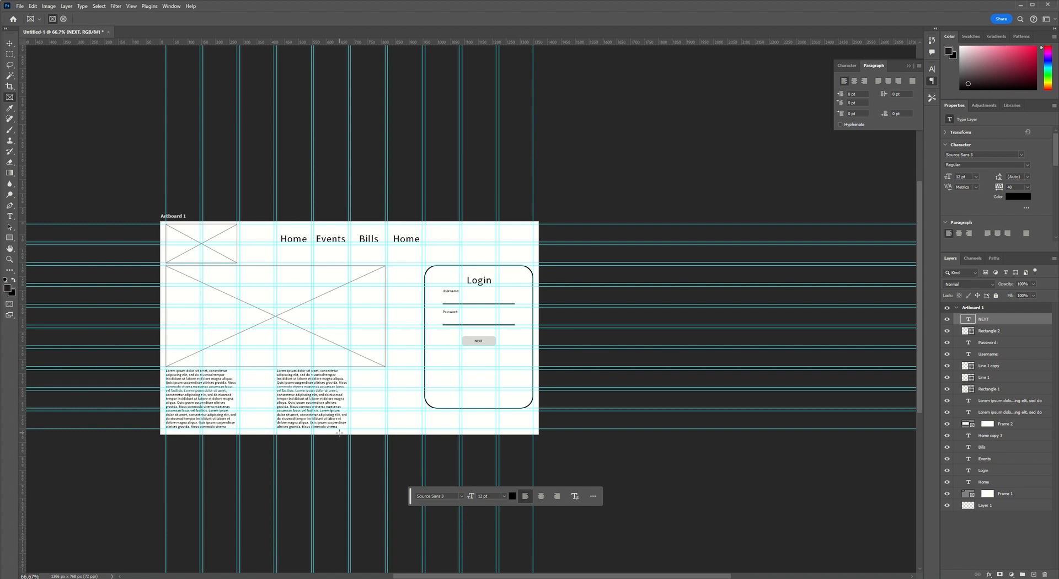
{"action": "left_click", "coordinate": [11, 238]}
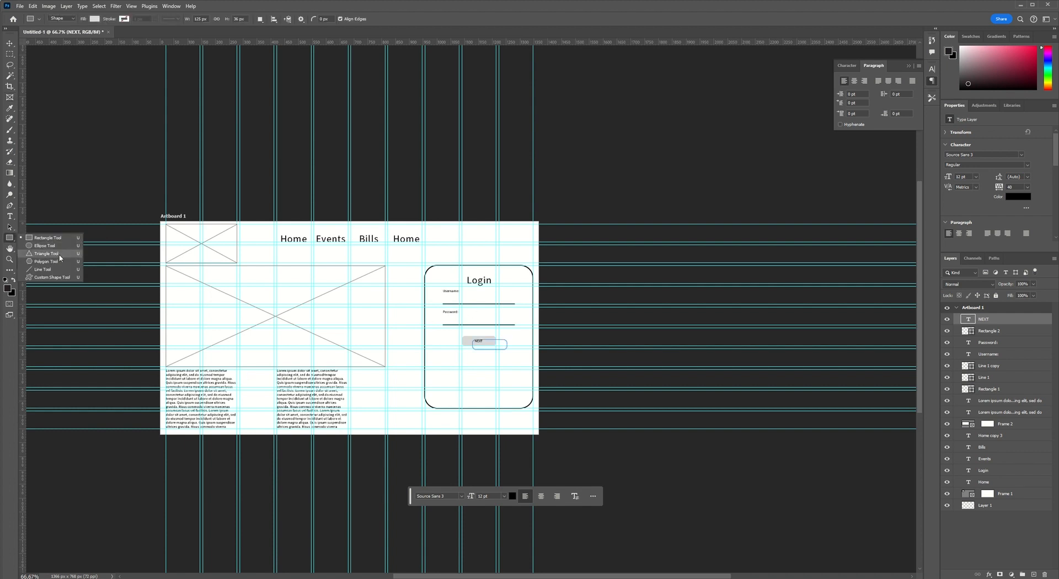
{"action": "left_click", "coordinate": [1035, 371]}
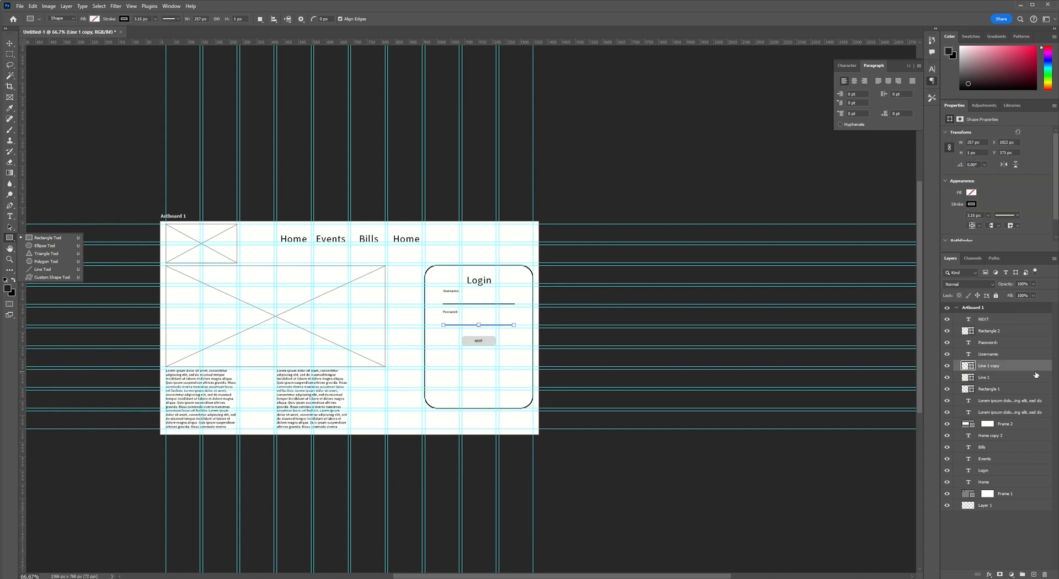
{"action": "key", "text": "ctrl+plus"}
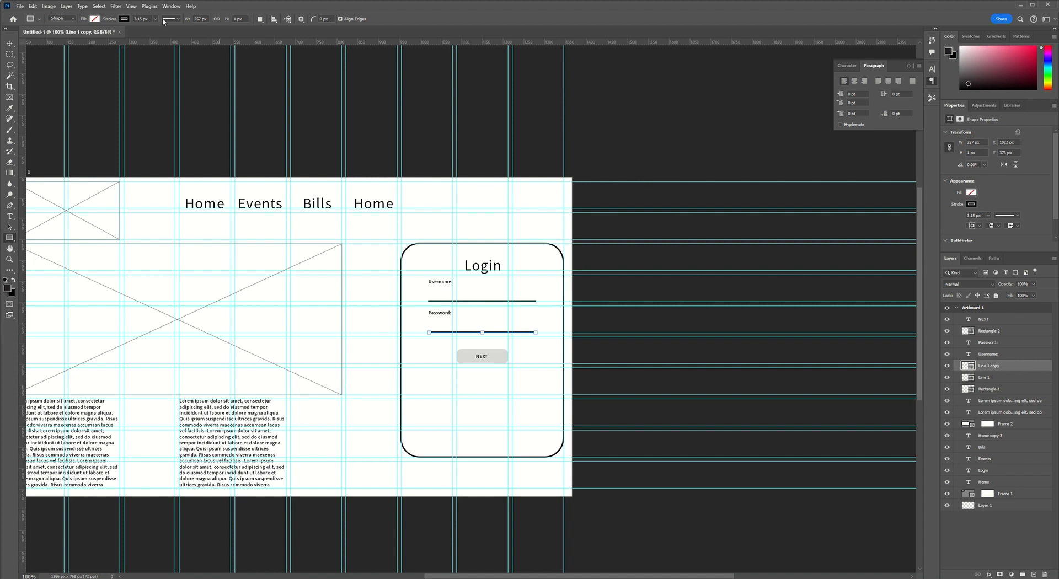
{"action": "left_click", "coordinate": [131, 6]}
{"action": "mouse_move", "coordinate": [188, 225]}
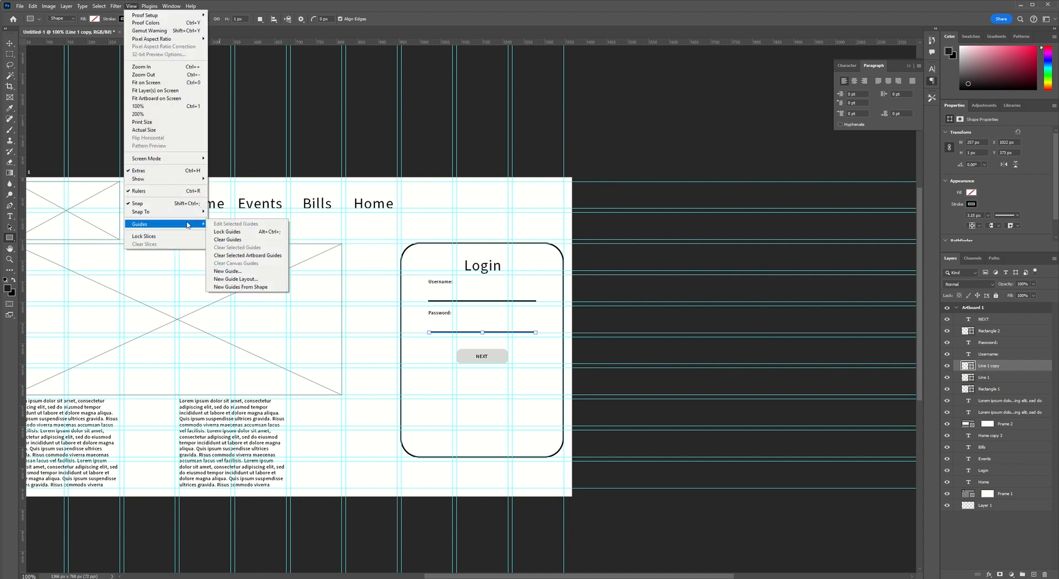
{"action": "left_click", "coordinate": [272, 283]}
{"action": "left_click", "coordinate": [587, 186]}
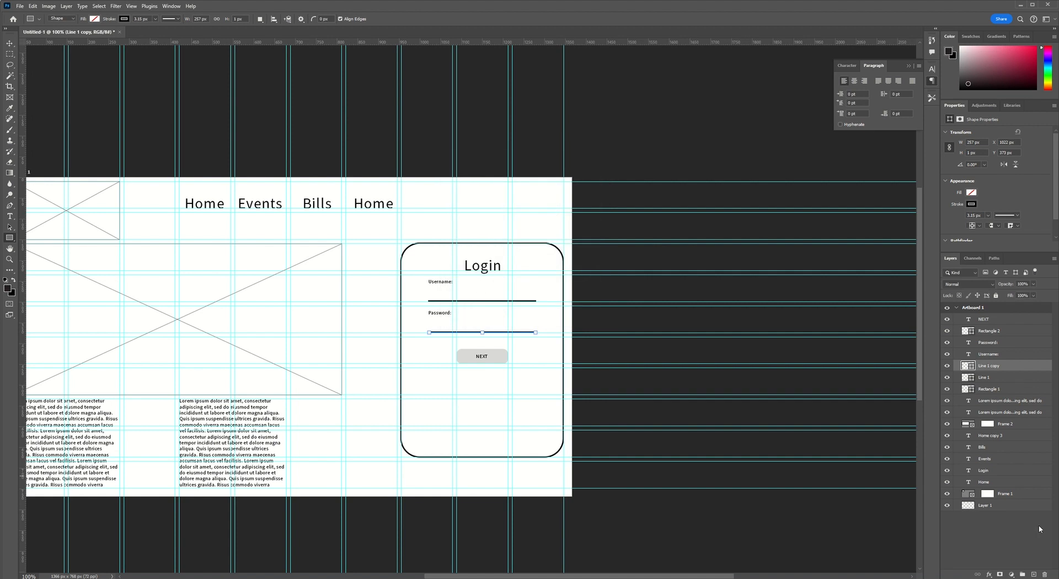
Deselect all layers to view the complete mockup without its guides.
{"action": "left_click", "coordinate": [1026, 535]}
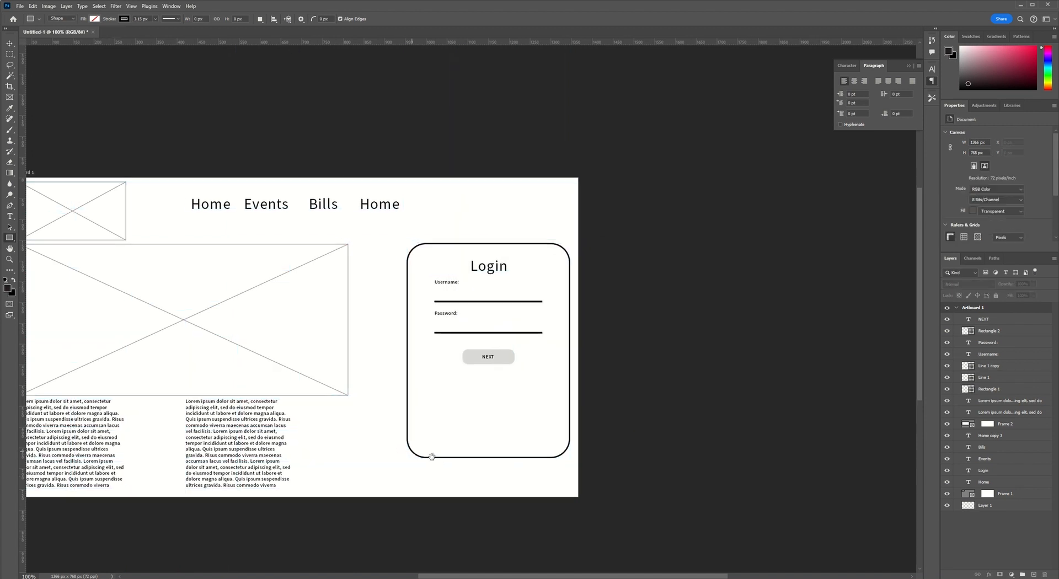
{"action": "left_click_drag", "start_coordinate": [422, 450], "coordinate": [486, 455]}
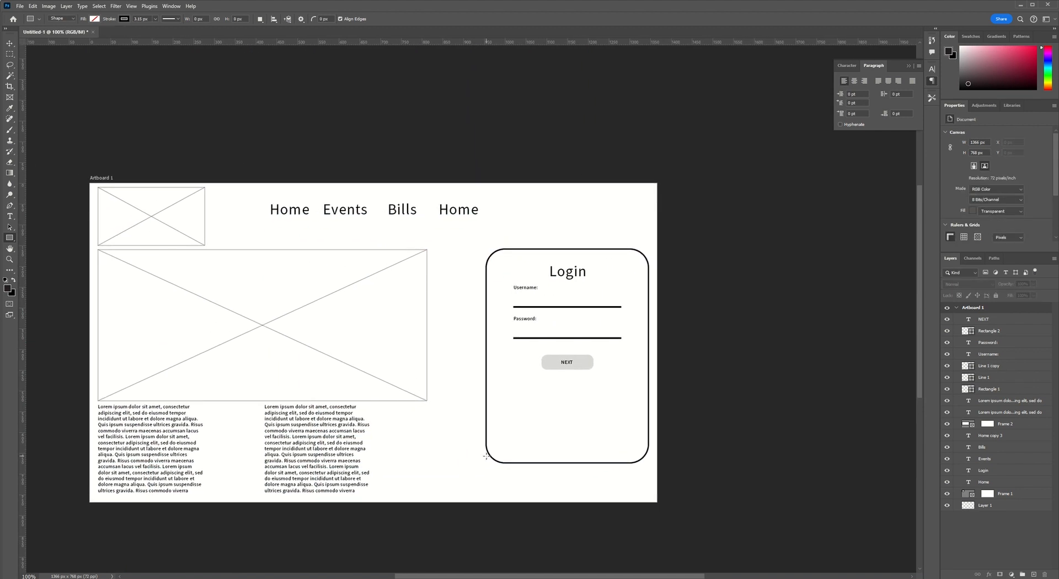
{"action": "left_click", "coordinate": [18, 7]}
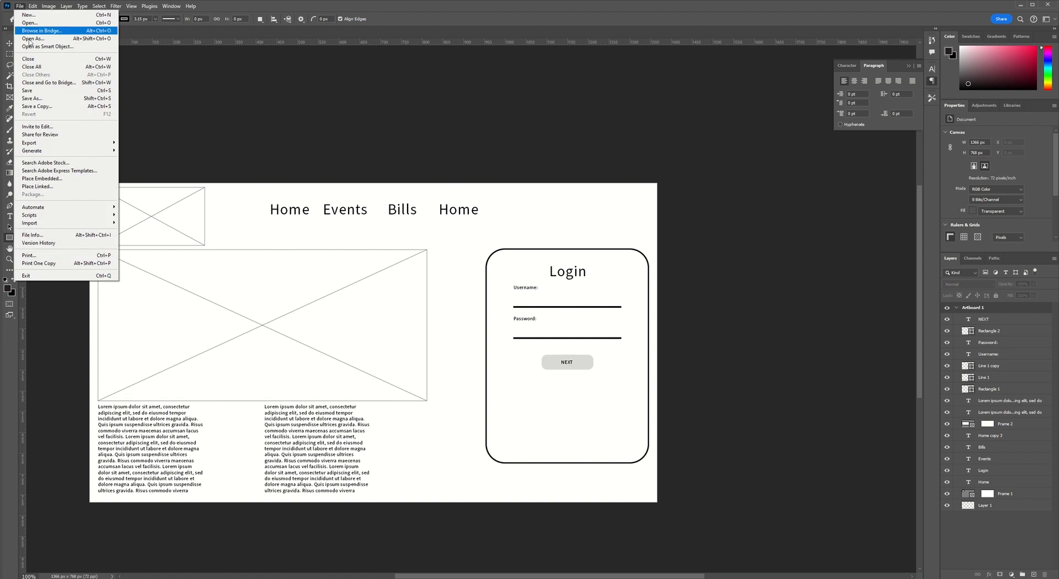
{"action": "mouse_move", "coordinate": [79, 145]}
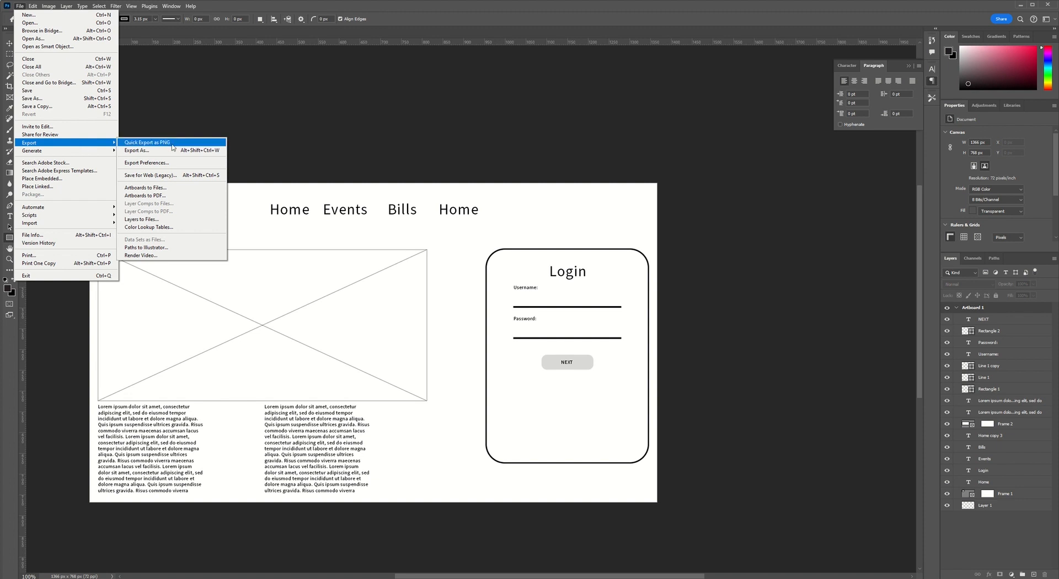
{"action": "left_click", "coordinate": [513, 153]}
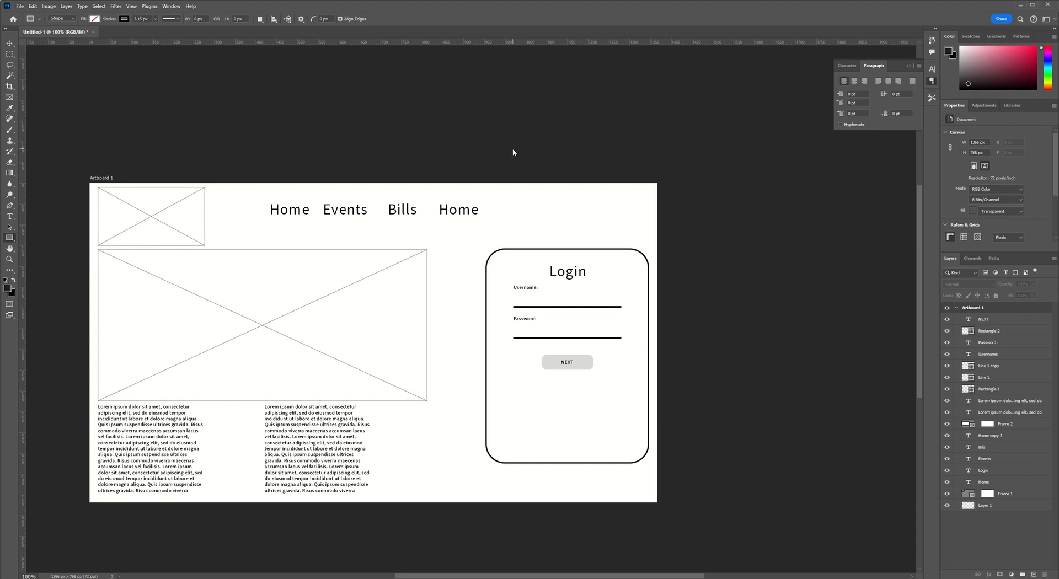